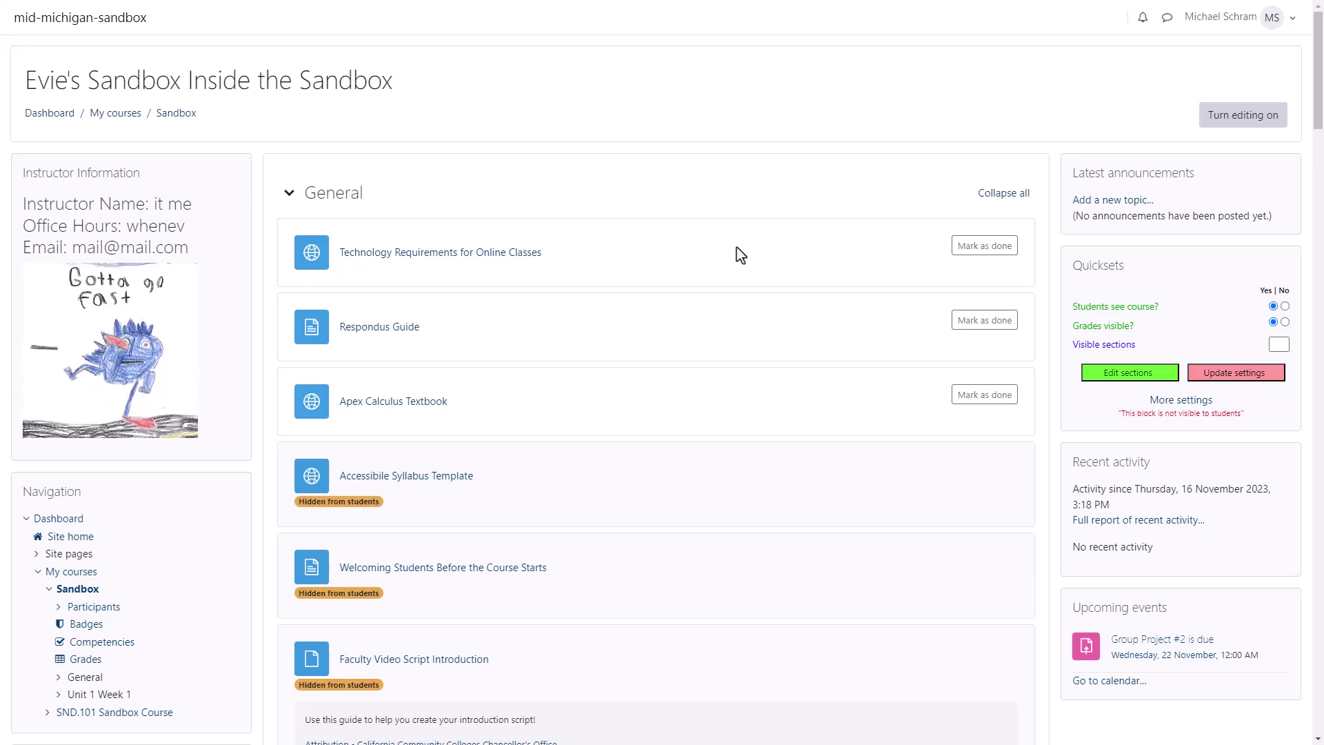
Turn editing on in the Sandbox course and open the Add an activity or resource chooser
{"action": "left_click", "coordinate": [1257, 110]}
{"action": "scroll", "coordinate": [402, 448], "scroll_direction": "down", "scroll_amount": 20}
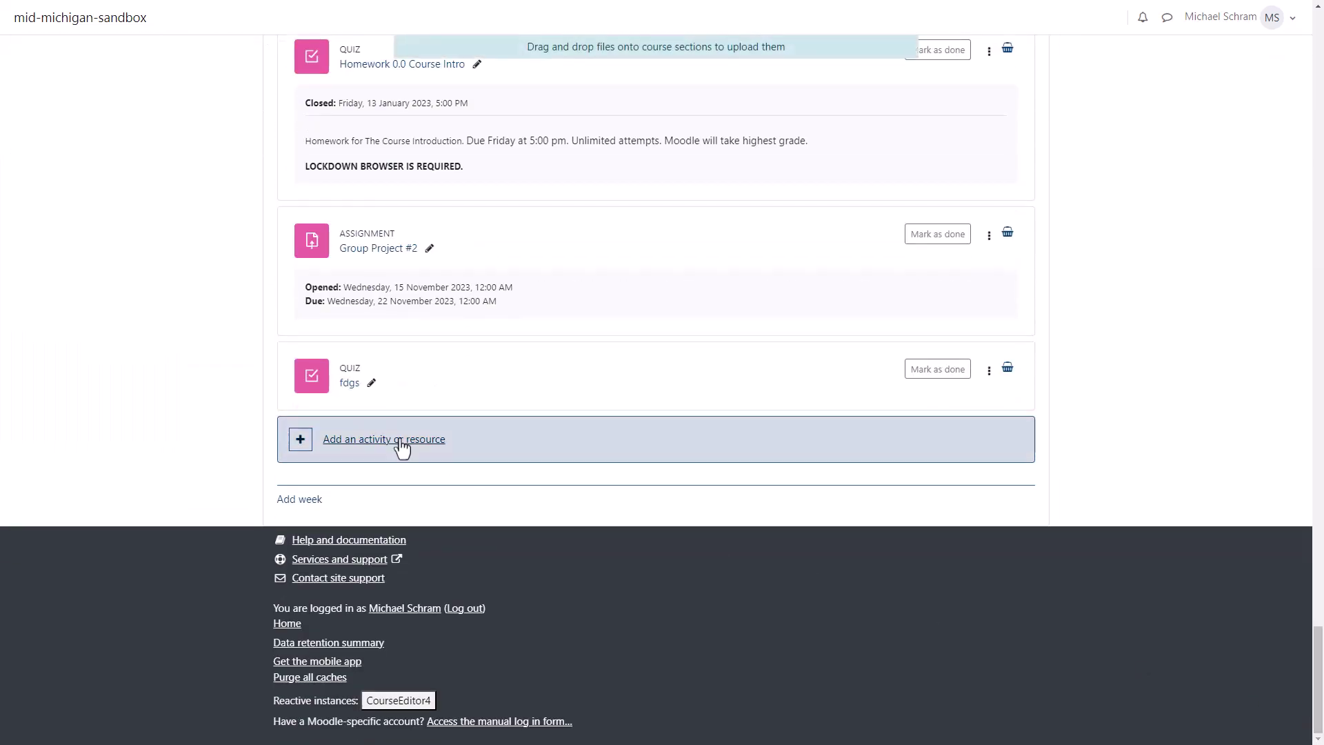
{"action": "left_click", "coordinate": [402, 445]}
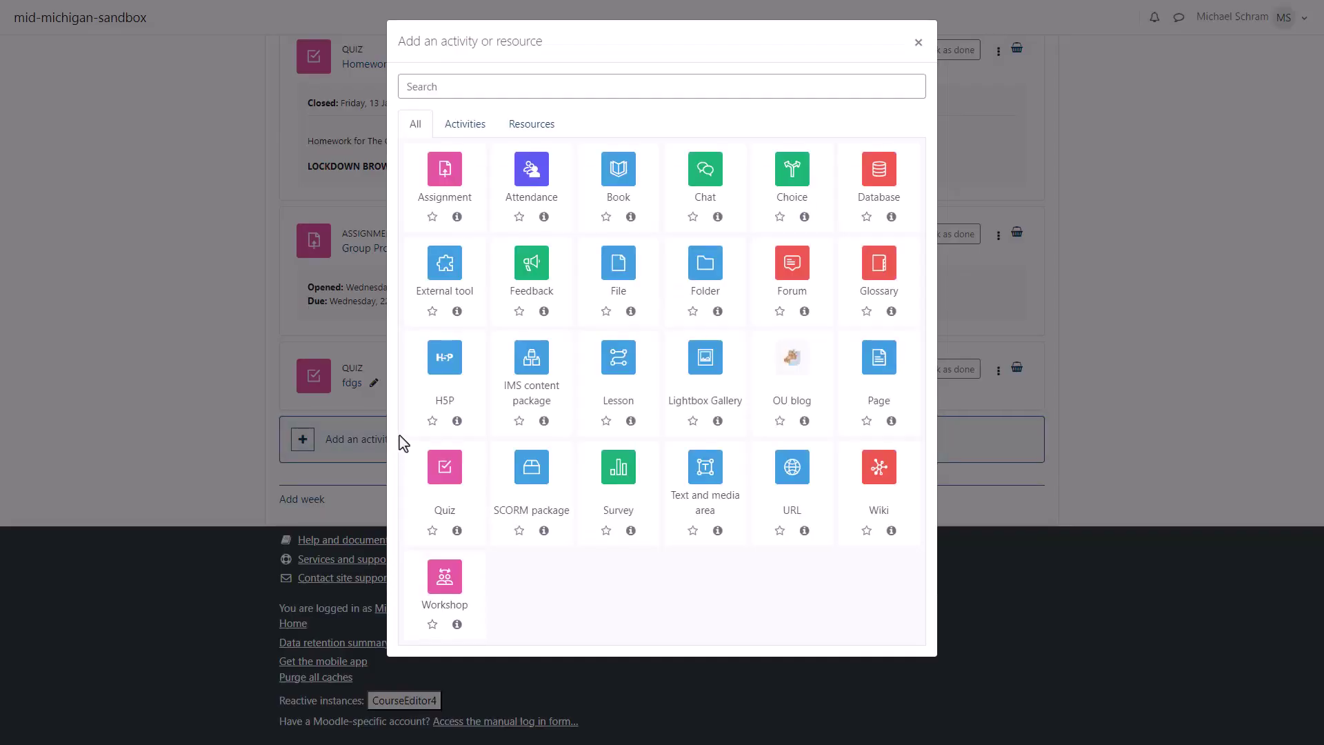
Create a new quiz named Quiz #1 with an Instructions description
{"action": "left_click", "coordinate": [440, 479]}
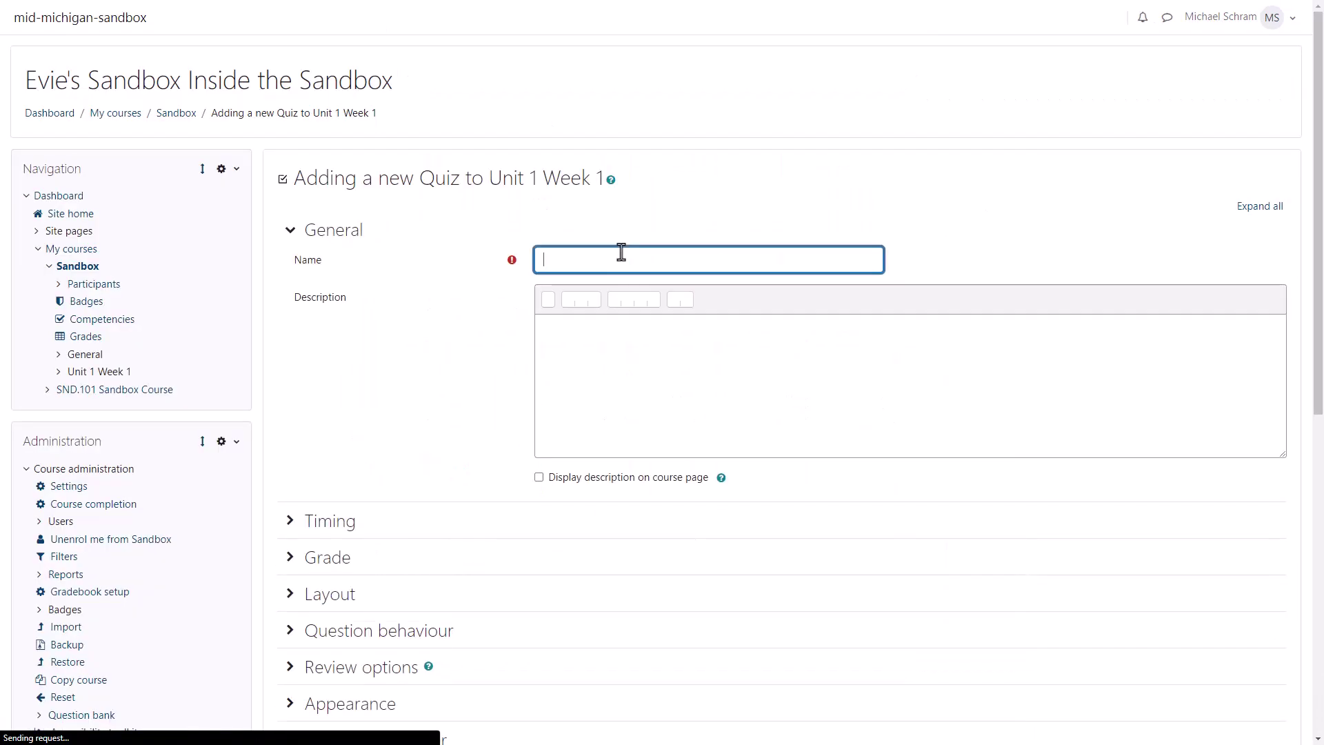
{"action": "type", "text": "Quiz #1"}
{"action": "left_click", "coordinate": [633, 366]}
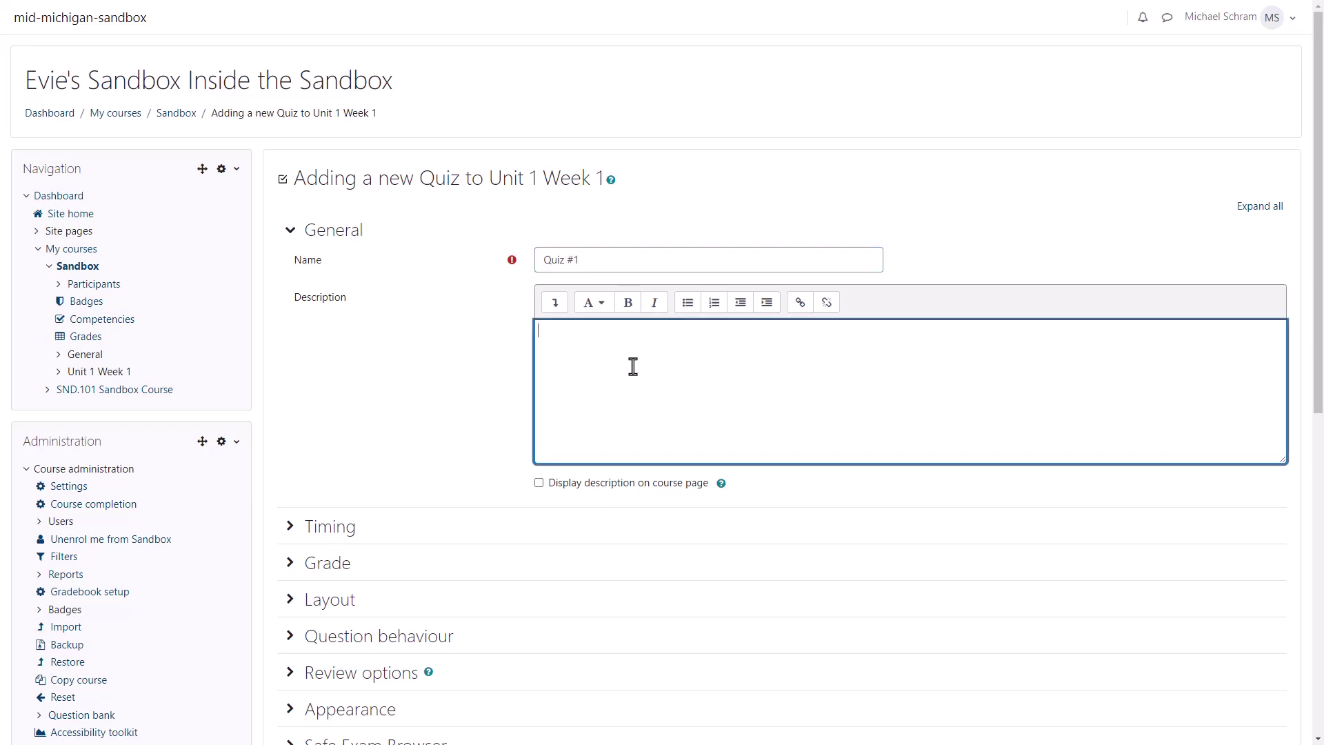
{"action": "type", "text": "Instructions"}
{"action": "scroll", "coordinate": [318, 324], "scroll_direction": "down", "scroll_amount": 5}
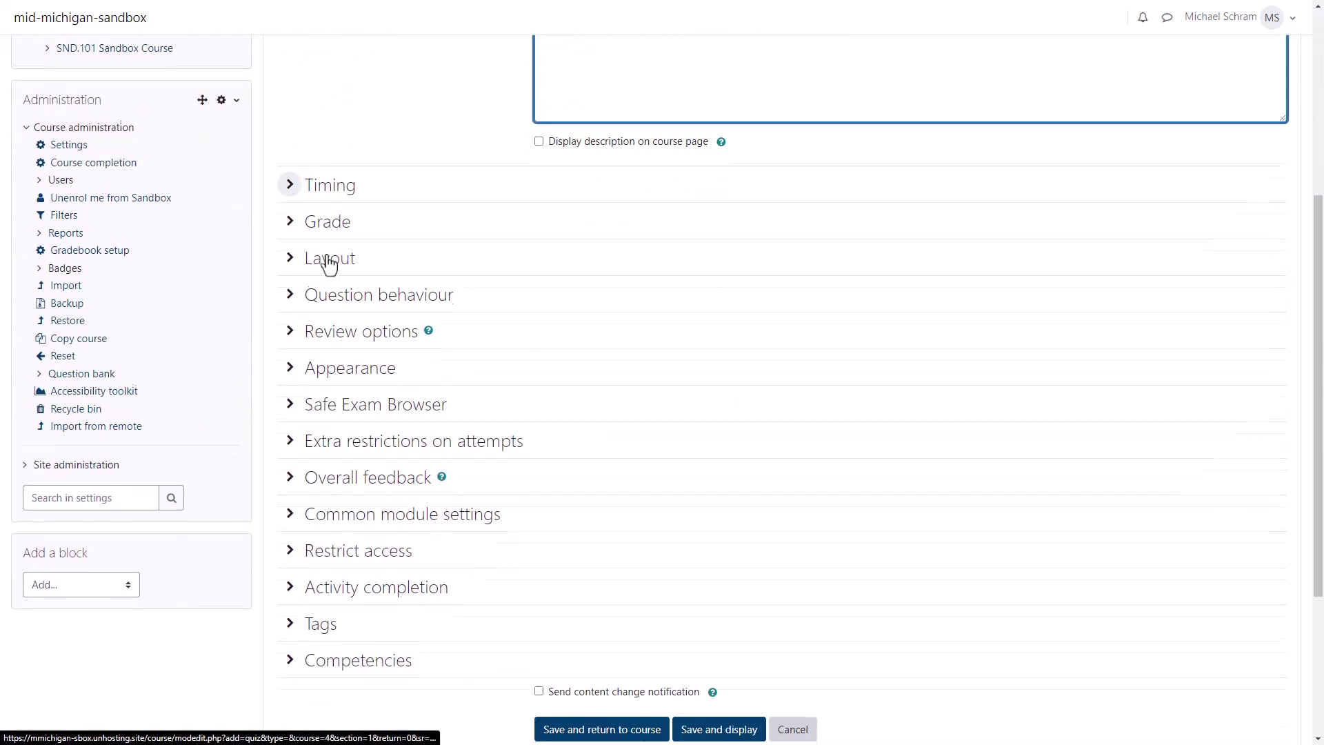
Enable open and close dates, opening 17 November and closing 24 November 2023
{"action": "left_click", "coordinate": [289, 181]}
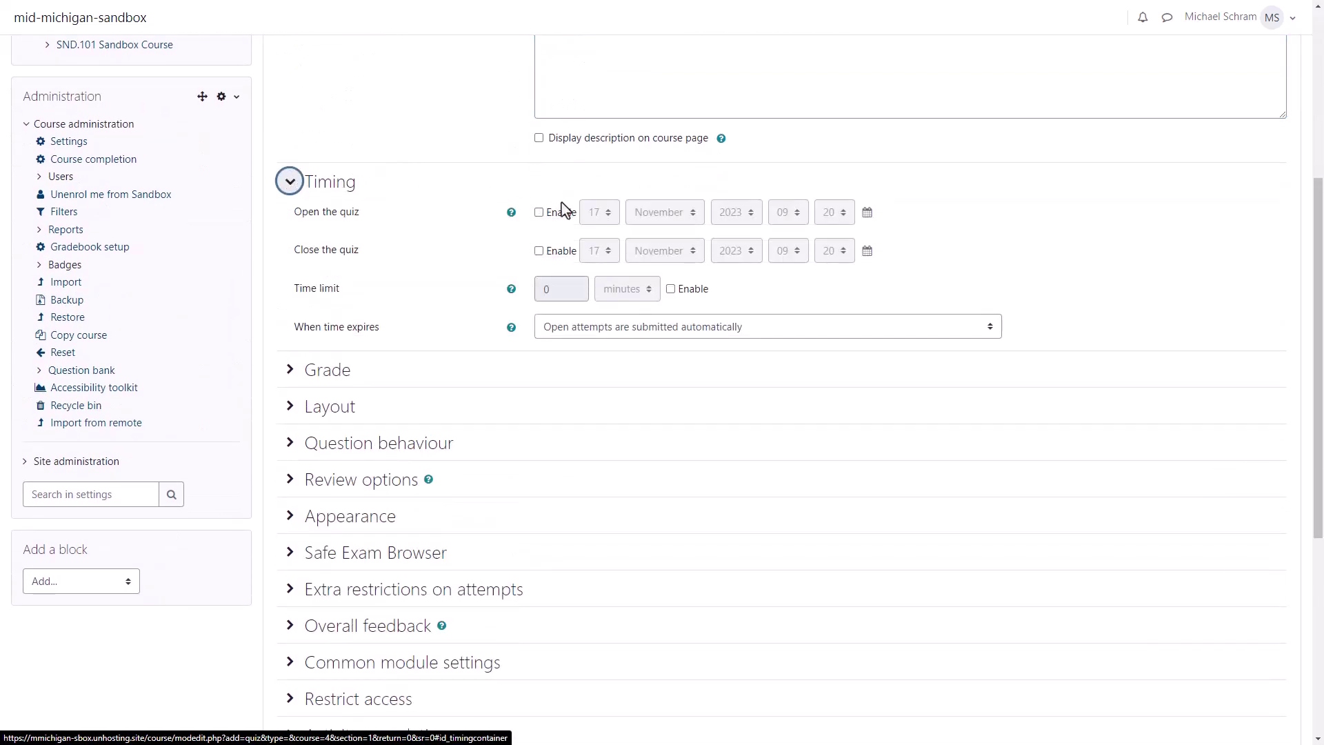
{"action": "left_click", "coordinate": [542, 214]}
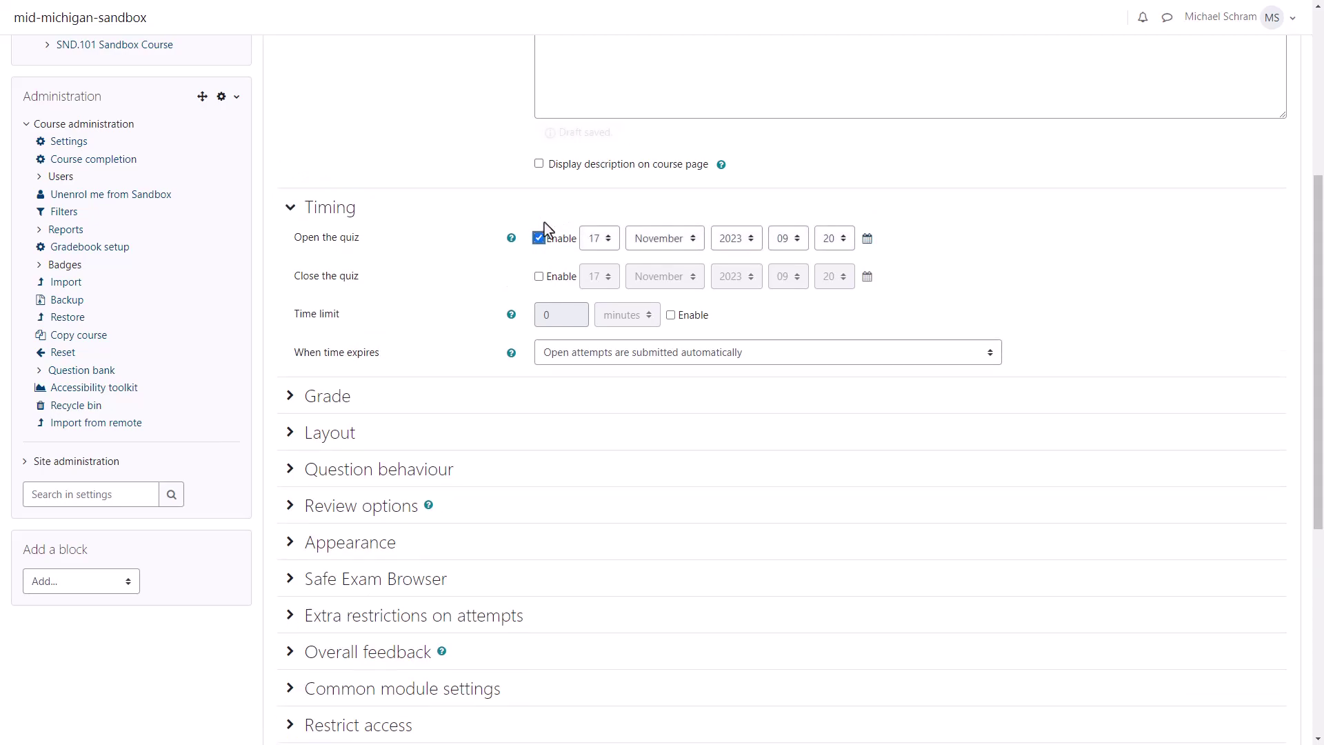
{"action": "left_click", "coordinate": [538, 277]}
{"action": "left_click", "coordinate": [597, 278]}
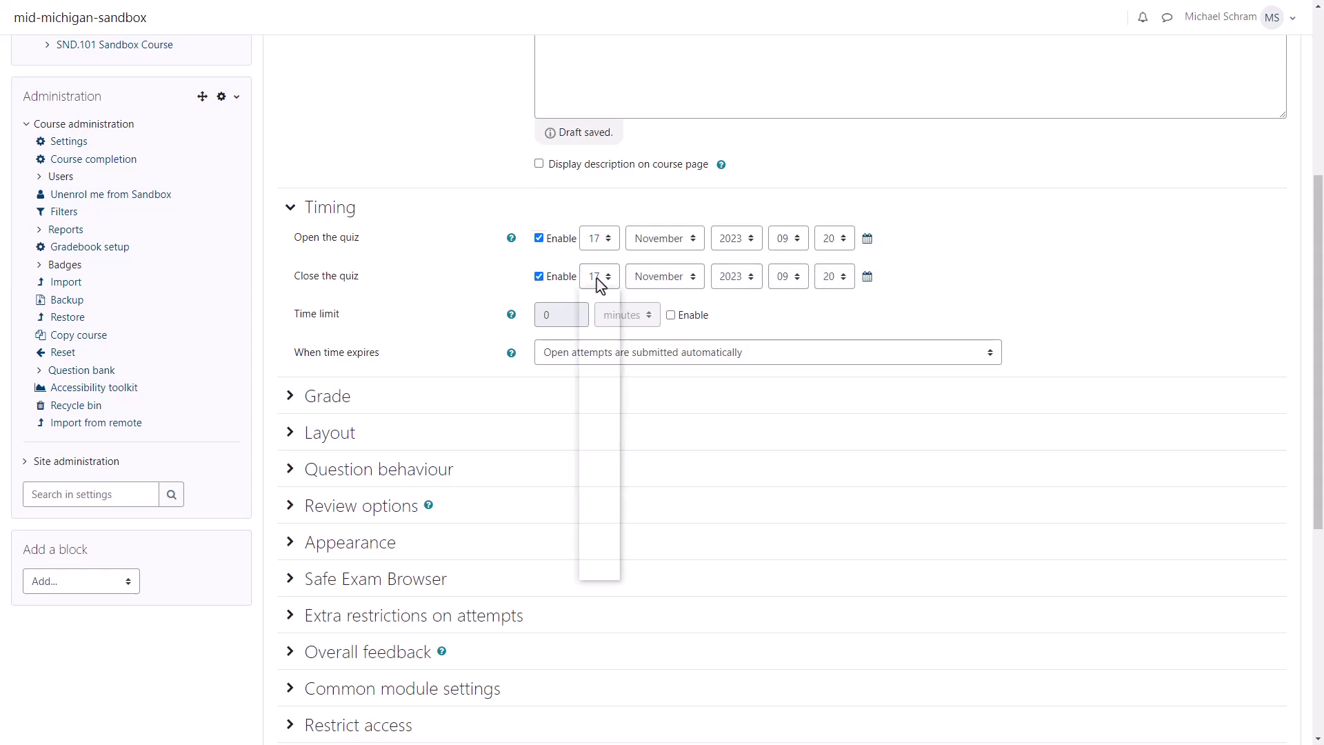
{"action": "scroll", "coordinate": [598, 496], "scroll_direction": "down", "scroll_amount": 3}
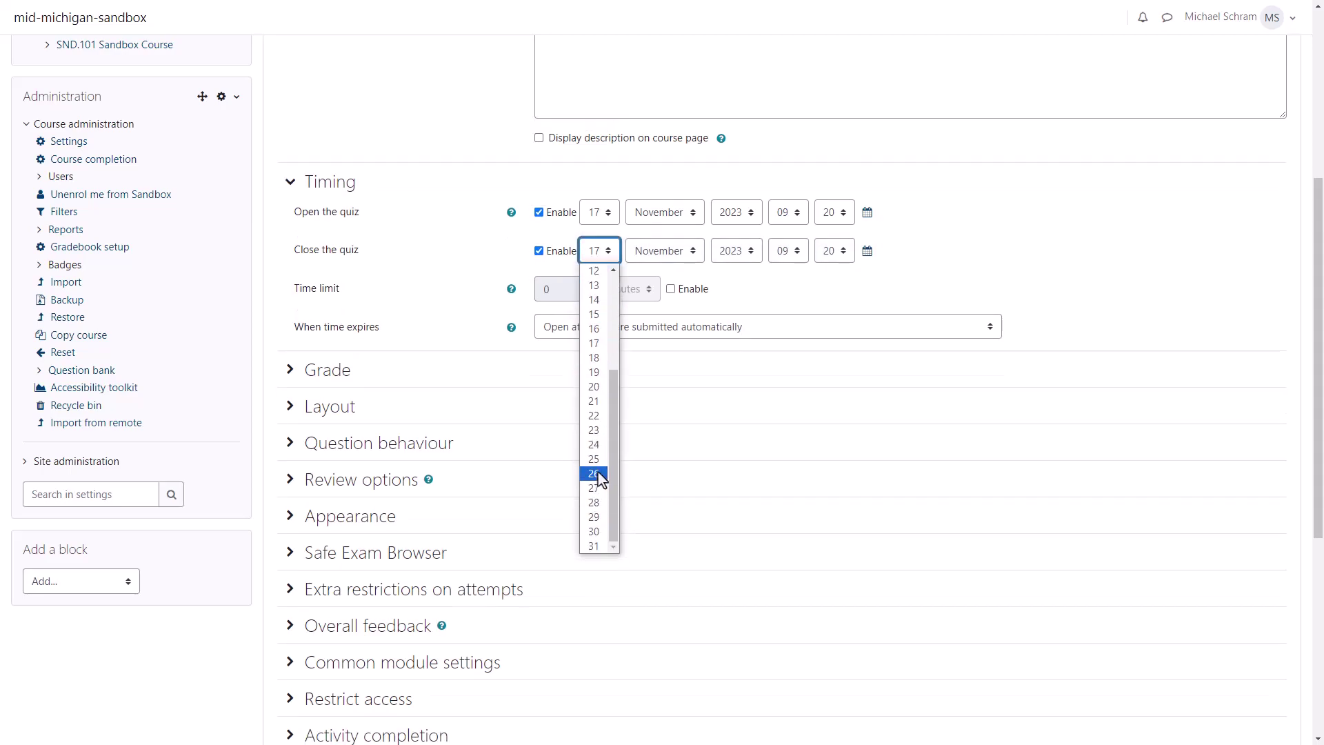
{"action": "left_click", "coordinate": [599, 447]}
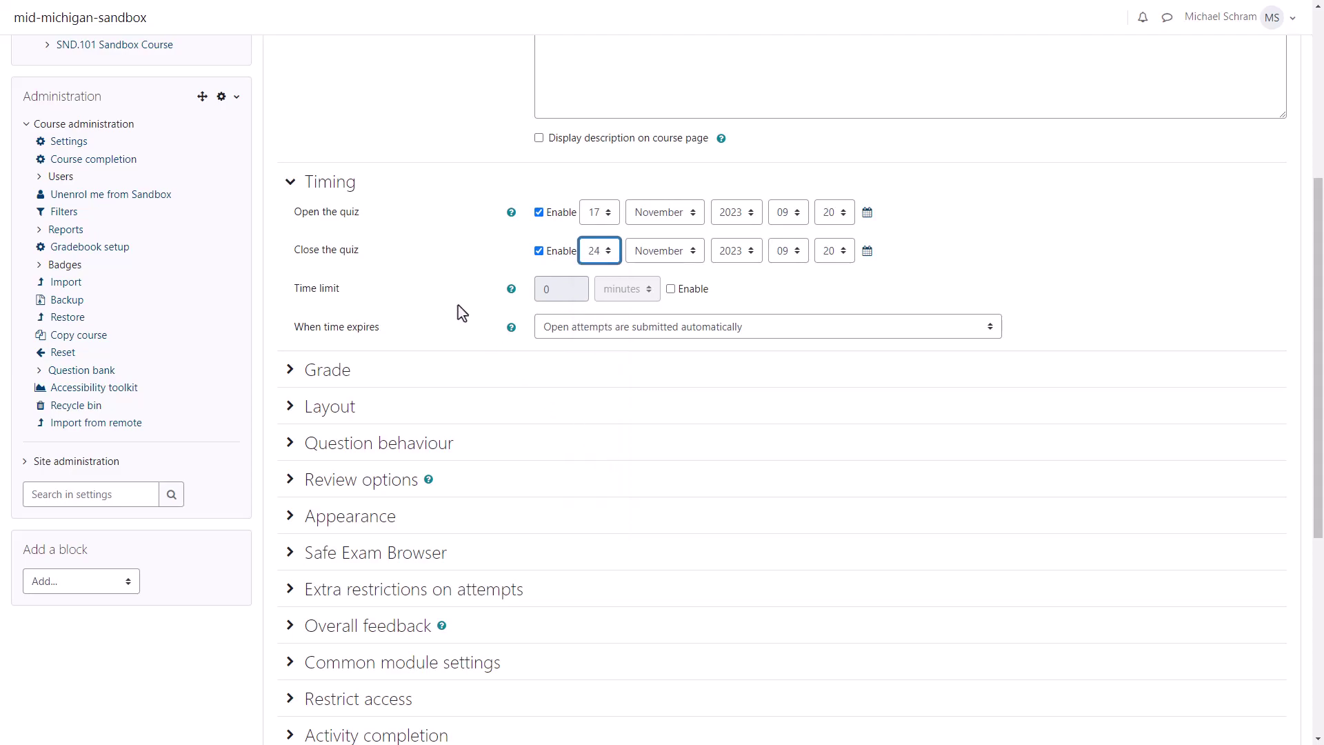
Set a 1-hour time limit and keep automatic submission when time expires
{"action": "left_click", "coordinate": [670, 289]}
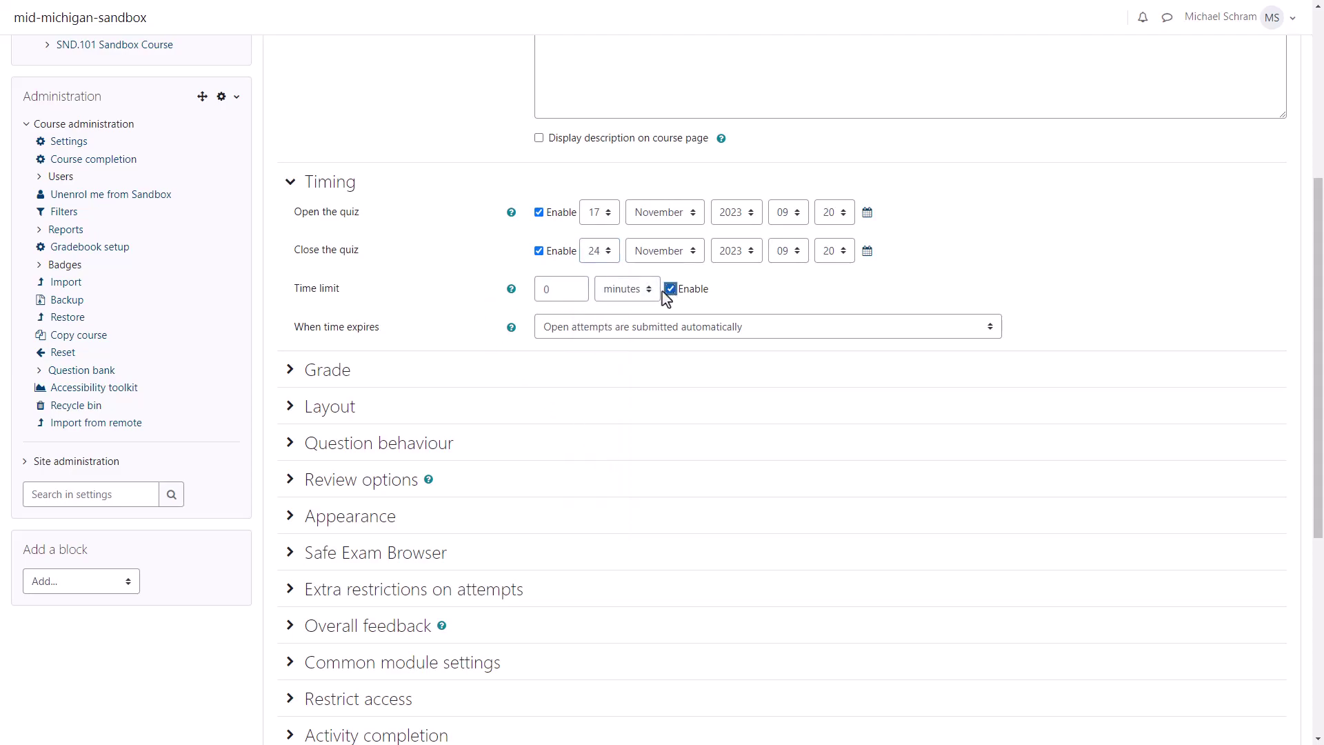
{"action": "left_click", "coordinate": [640, 299]}
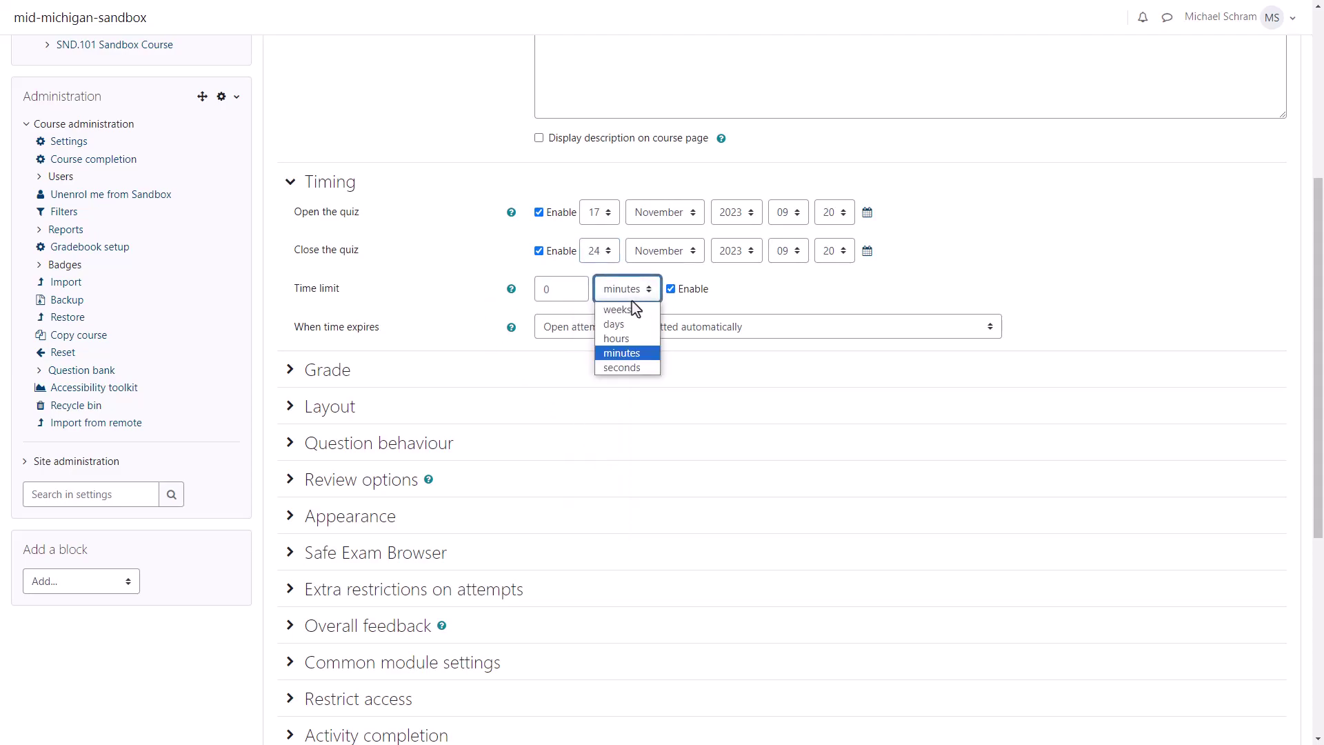
{"action": "left_click", "coordinate": [628, 342]}
{"action": "double_click", "coordinate": [575, 290]}
{"action": "type", "text": "1"}
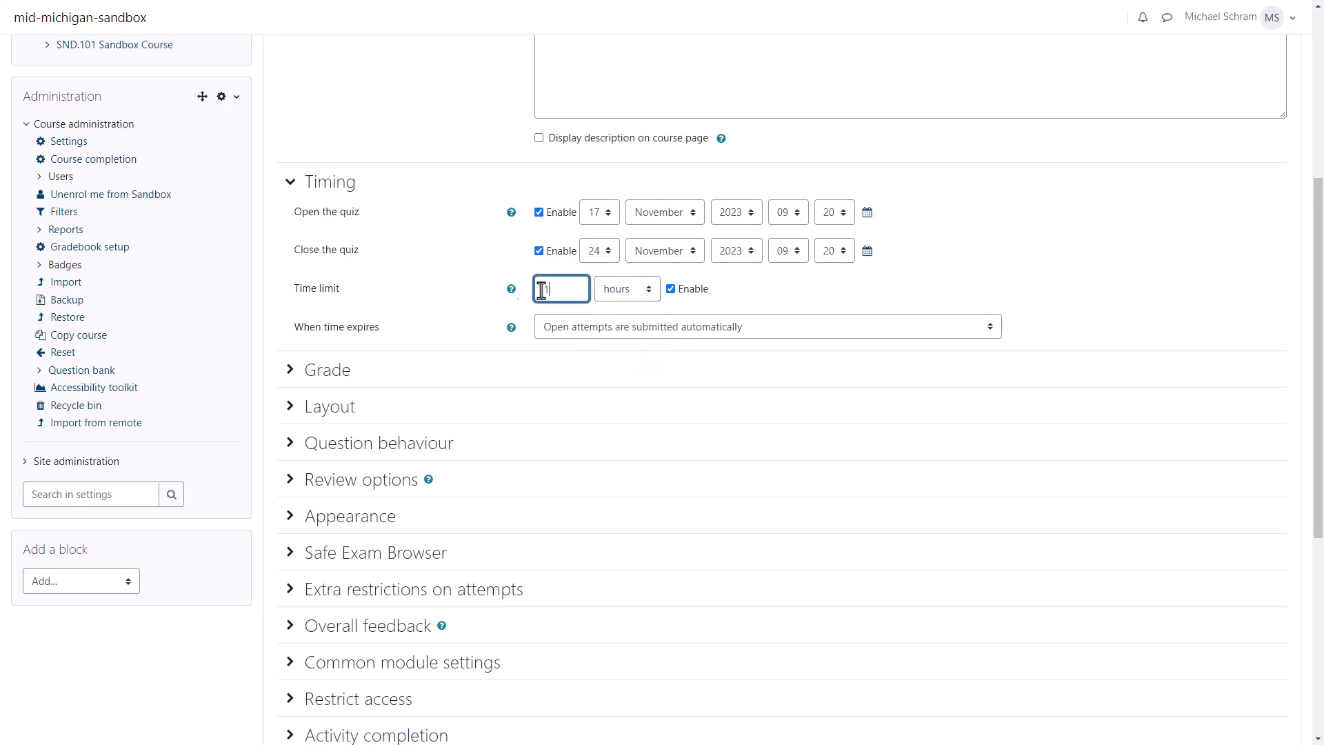
{"action": "left_click", "coordinate": [481, 291]}
{"action": "scroll", "coordinate": [545, 310], "scroll_direction": "down", "scroll_amount": 1}
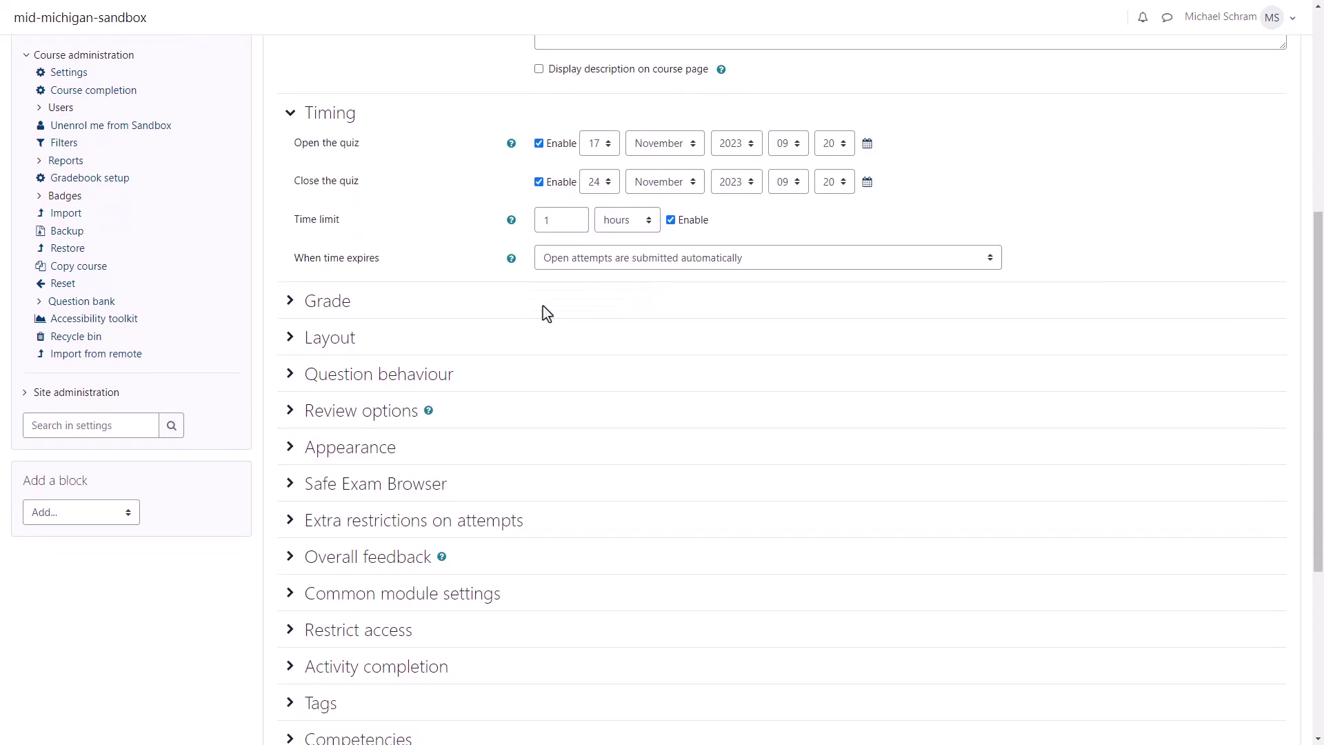
{"action": "left_click", "coordinate": [624, 259]}
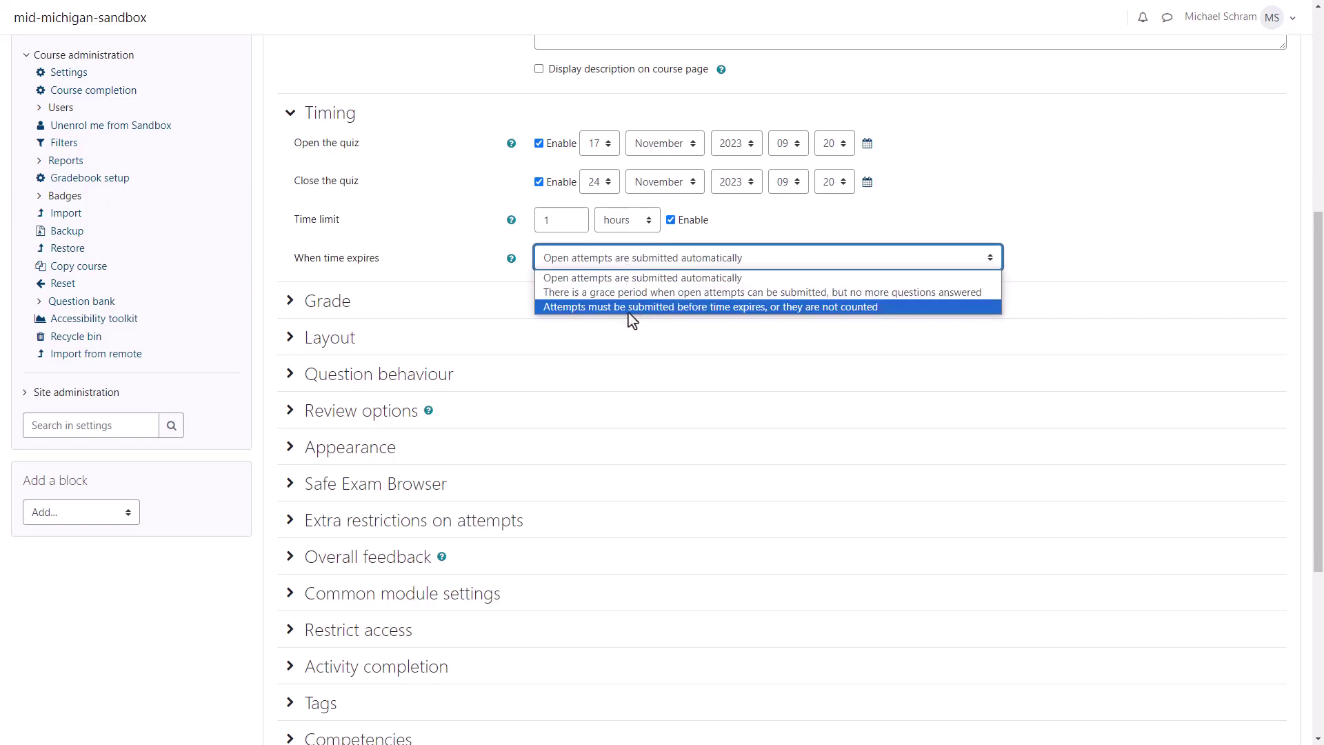
{"action": "left_click", "coordinate": [666, 283]}
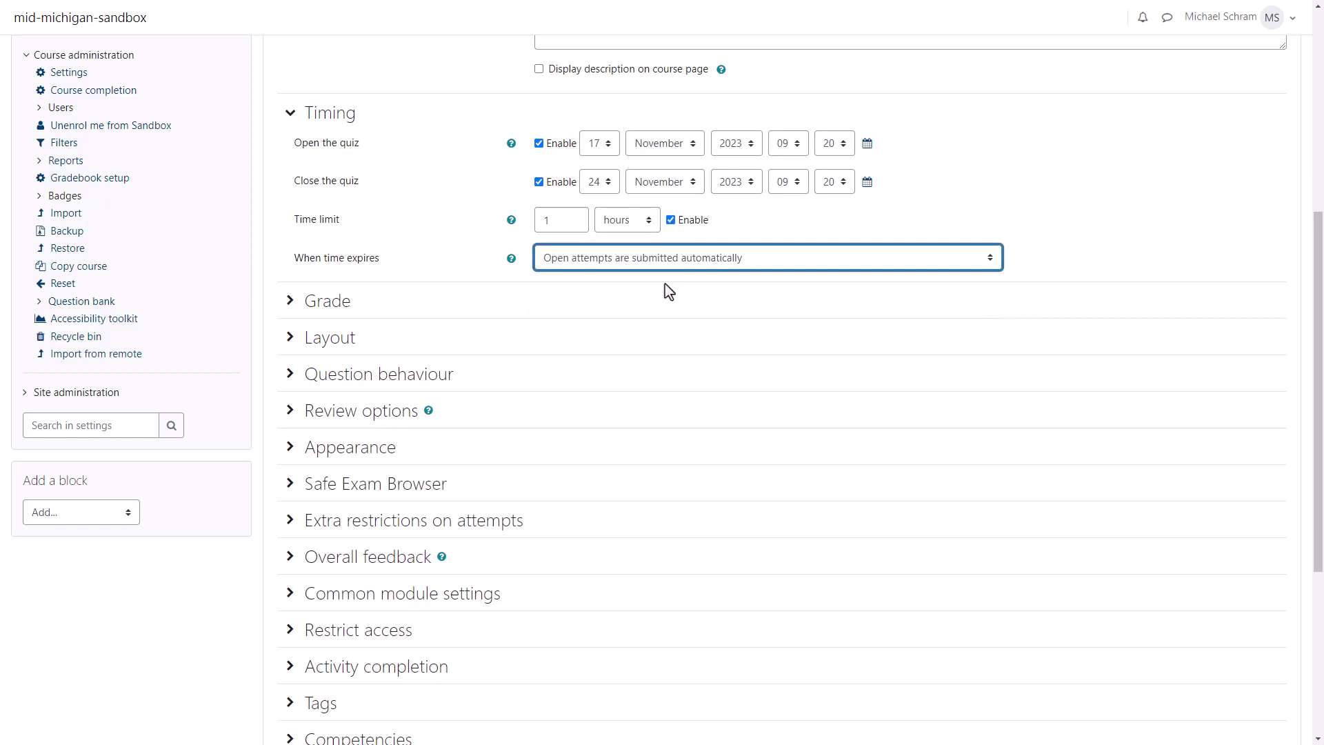
Put the quiz in the Homework grade category with 3 attempts, keeping Highest grade
{"action": "left_click", "coordinate": [291, 303]}
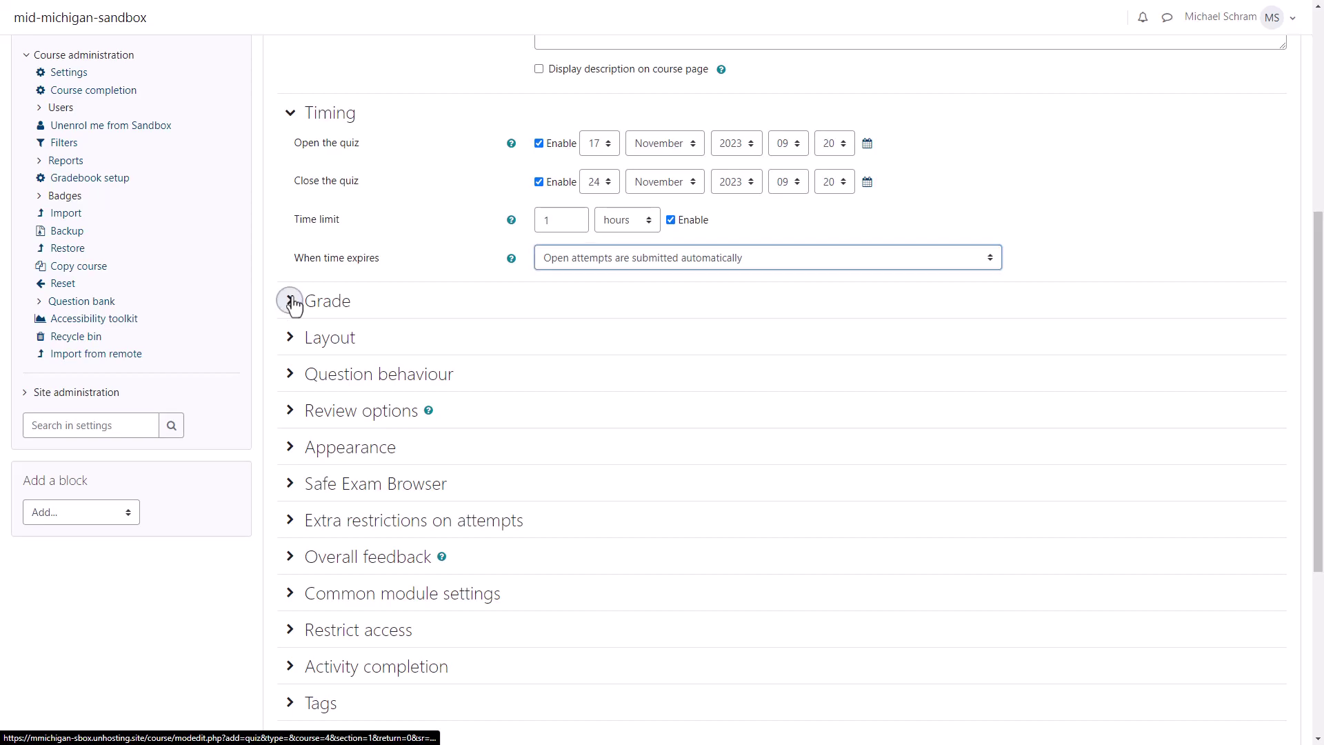
{"action": "left_click", "coordinate": [292, 303]}
{"action": "scroll", "coordinate": [407, 291], "scroll_direction": "down", "scroll_amount": 2}
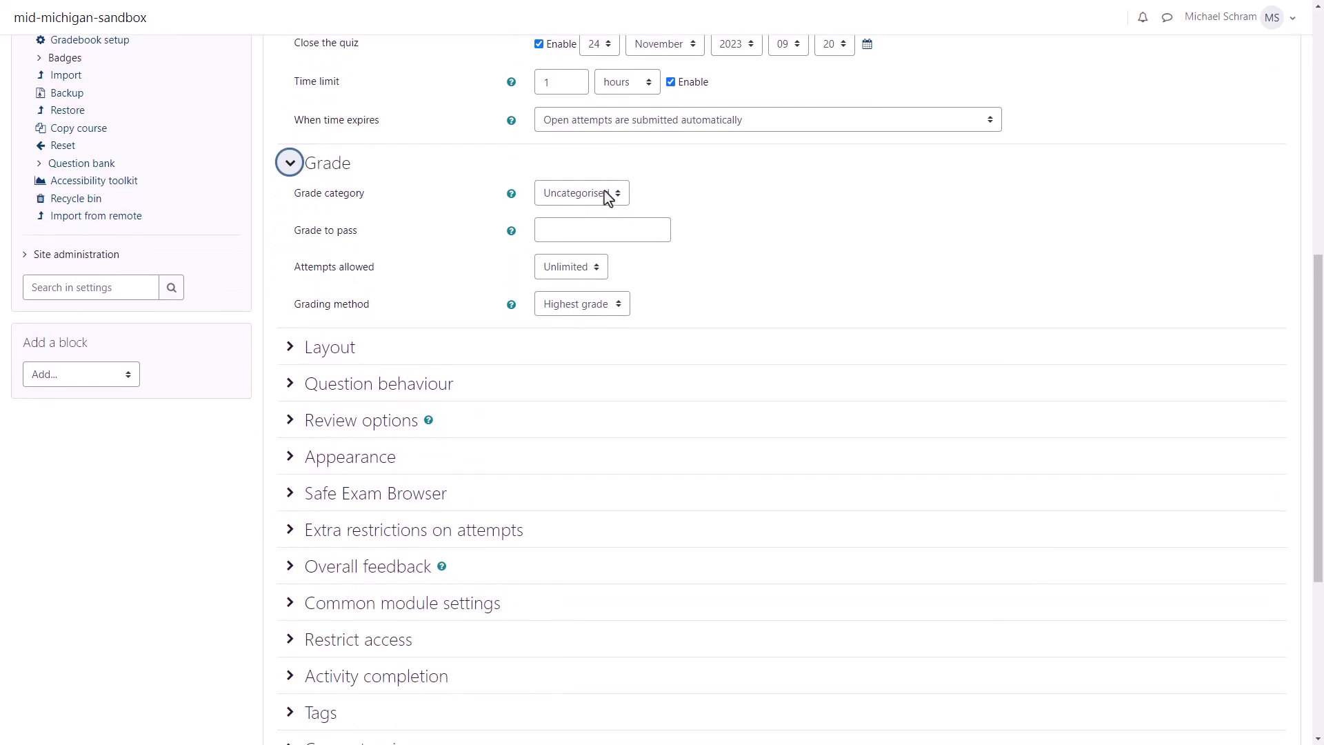
{"action": "left_click", "coordinate": [606, 197]}
{"action": "left_click", "coordinate": [613, 227]}
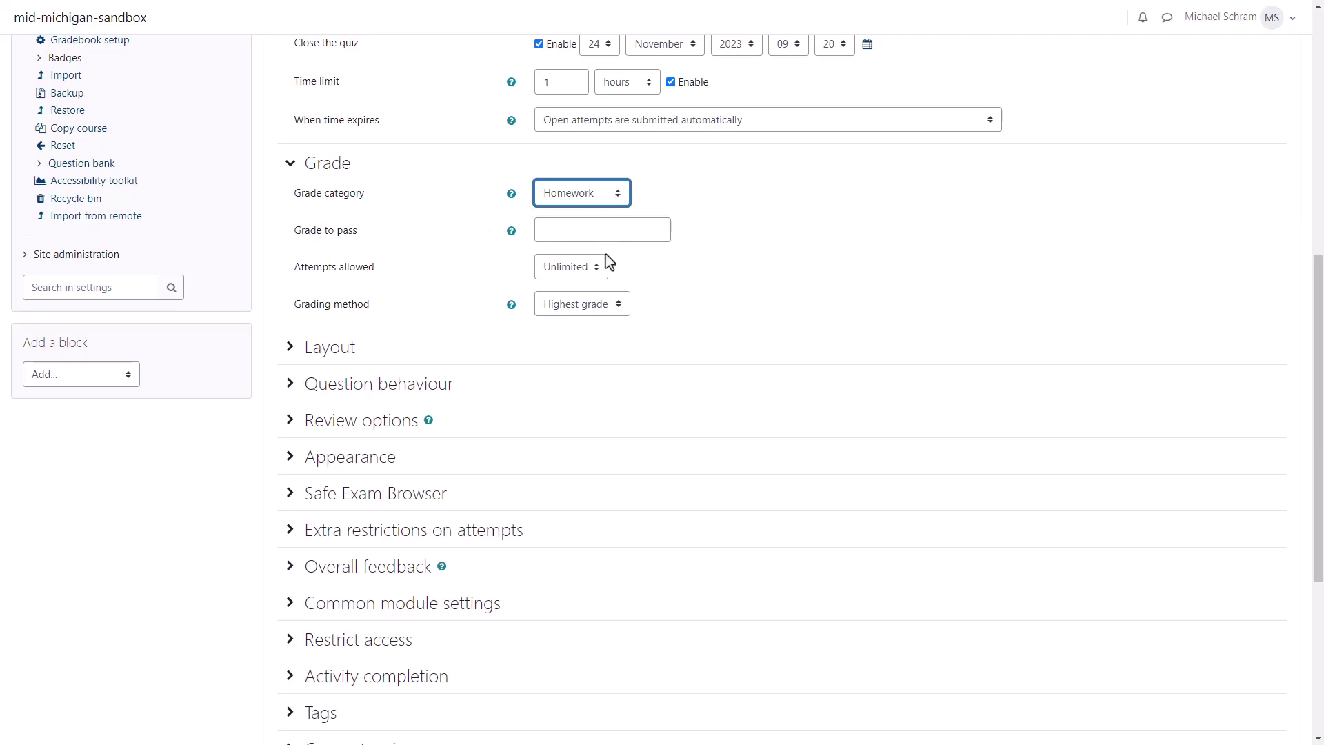
{"action": "left_click", "coordinate": [594, 269]}
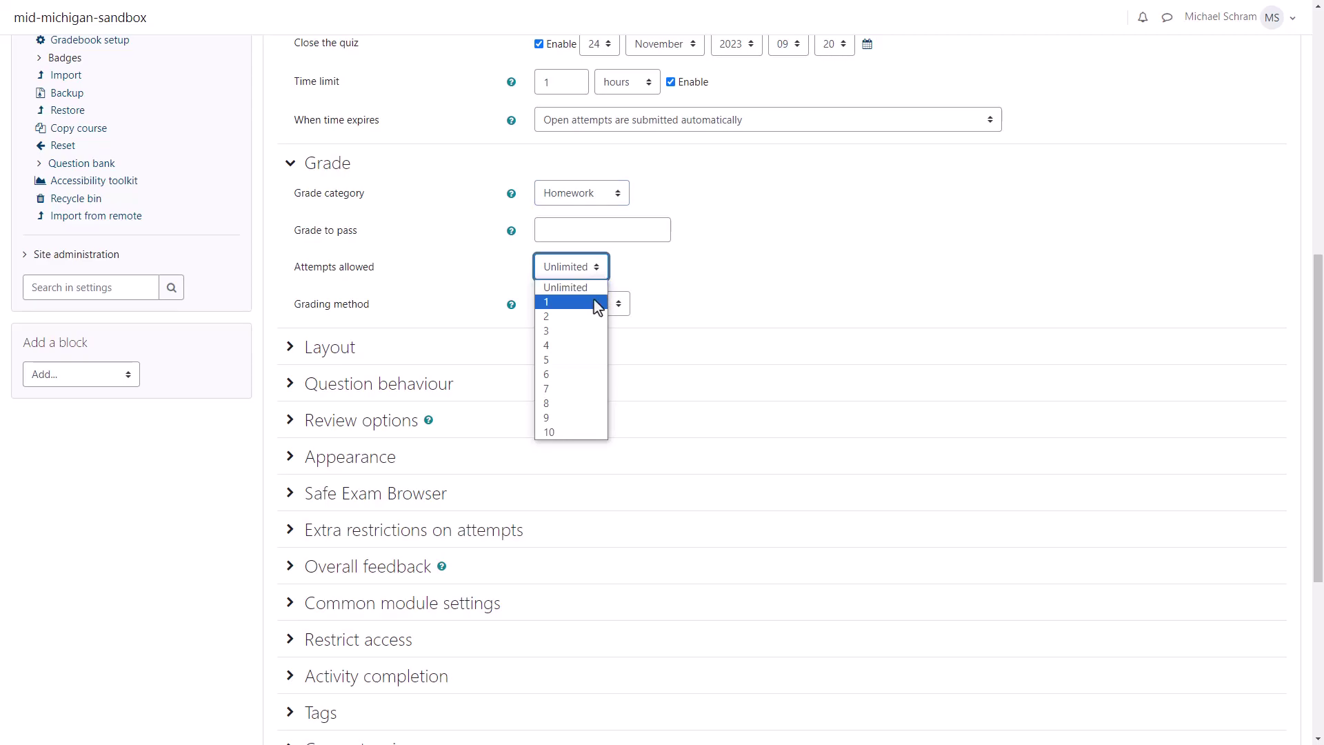
{"action": "left_click", "coordinate": [587, 331]}
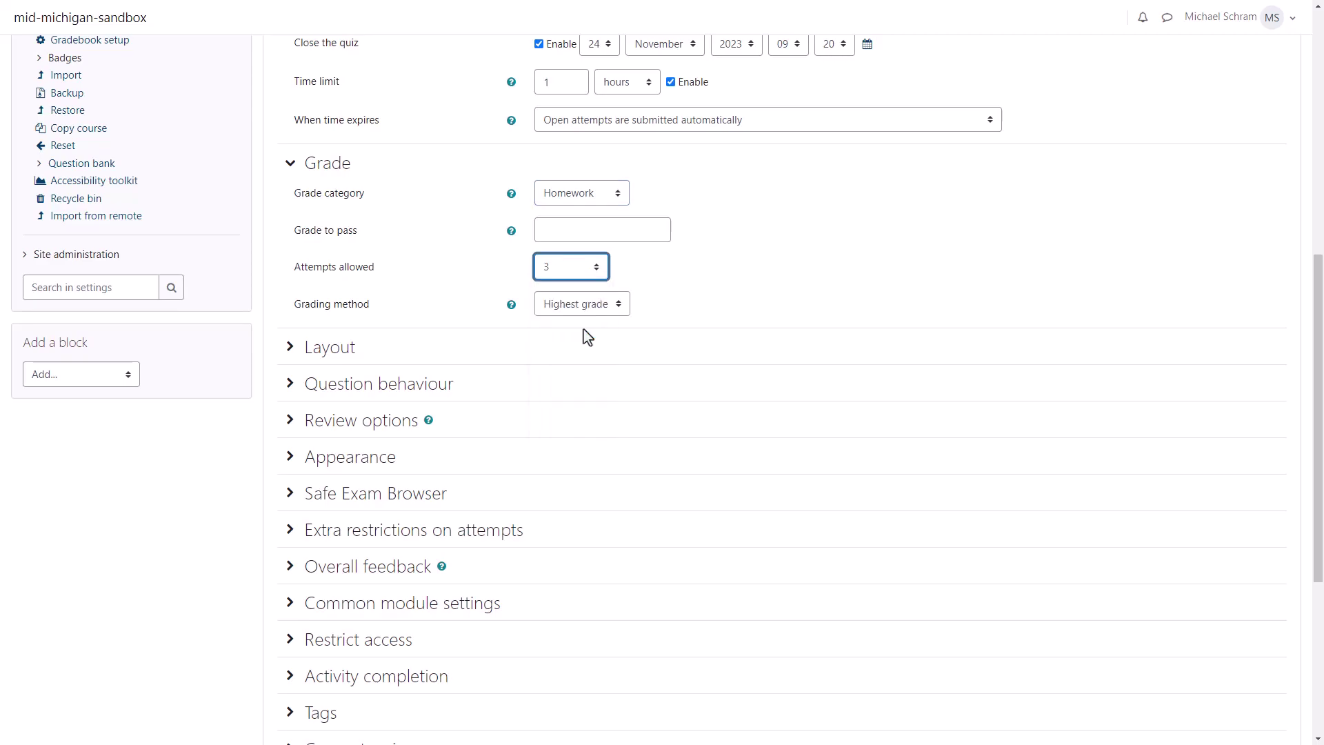
{"action": "left_click", "coordinate": [625, 311]}
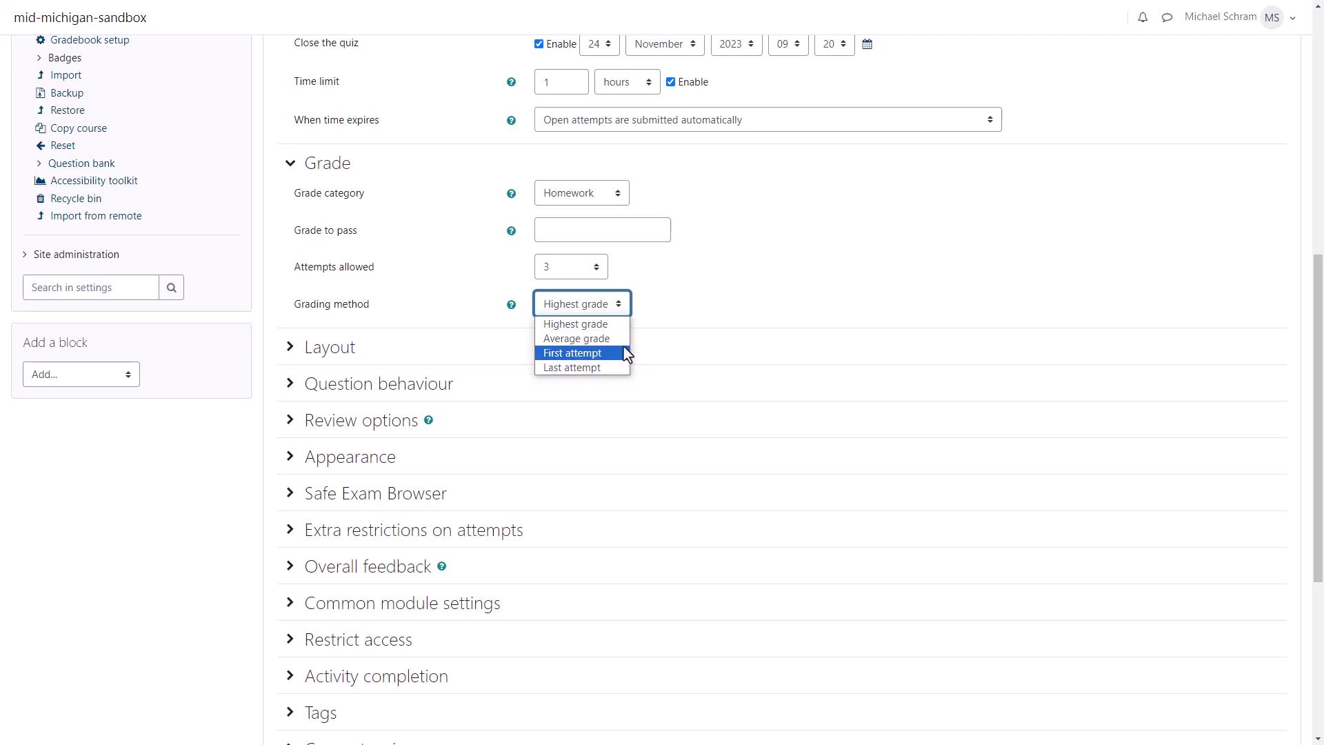
{"action": "left_click", "coordinate": [628, 324]}
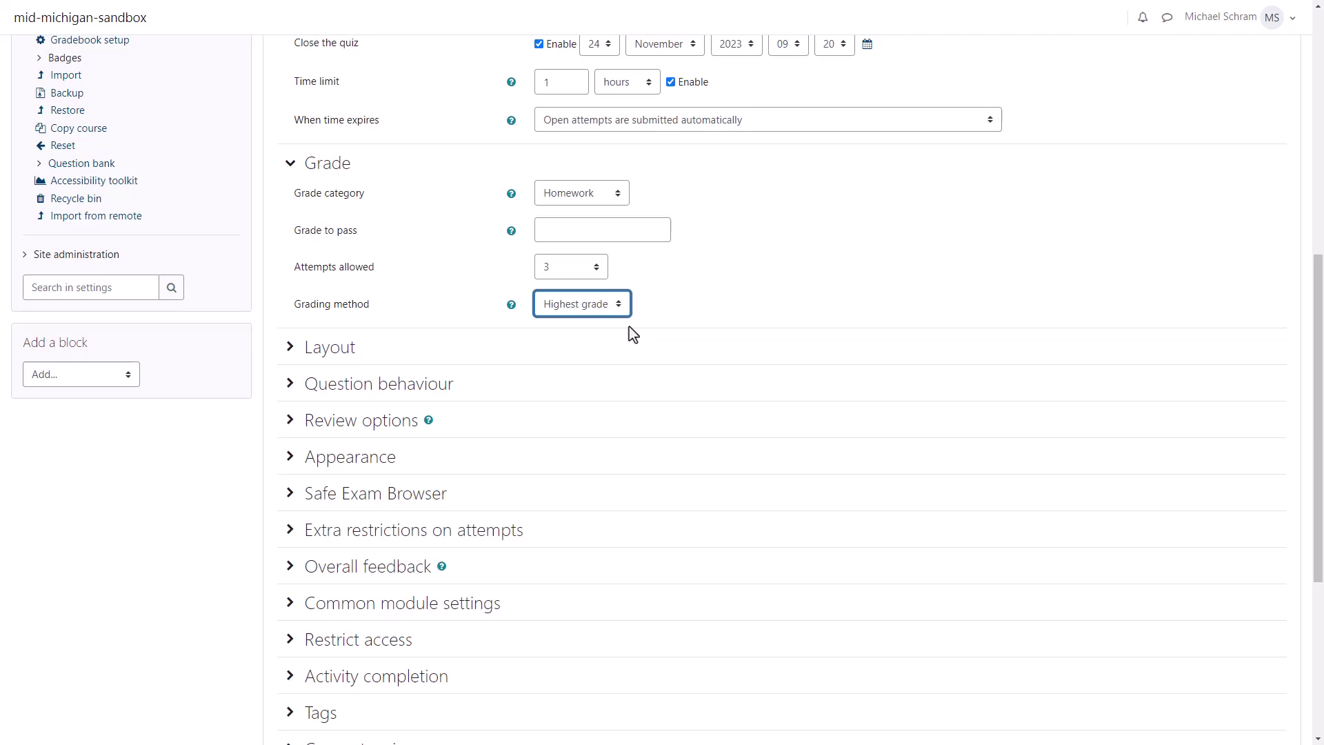
{"action": "scroll", "coordinate": [632, 334], "scroll_direction": "down", "scroll_amount": 3}
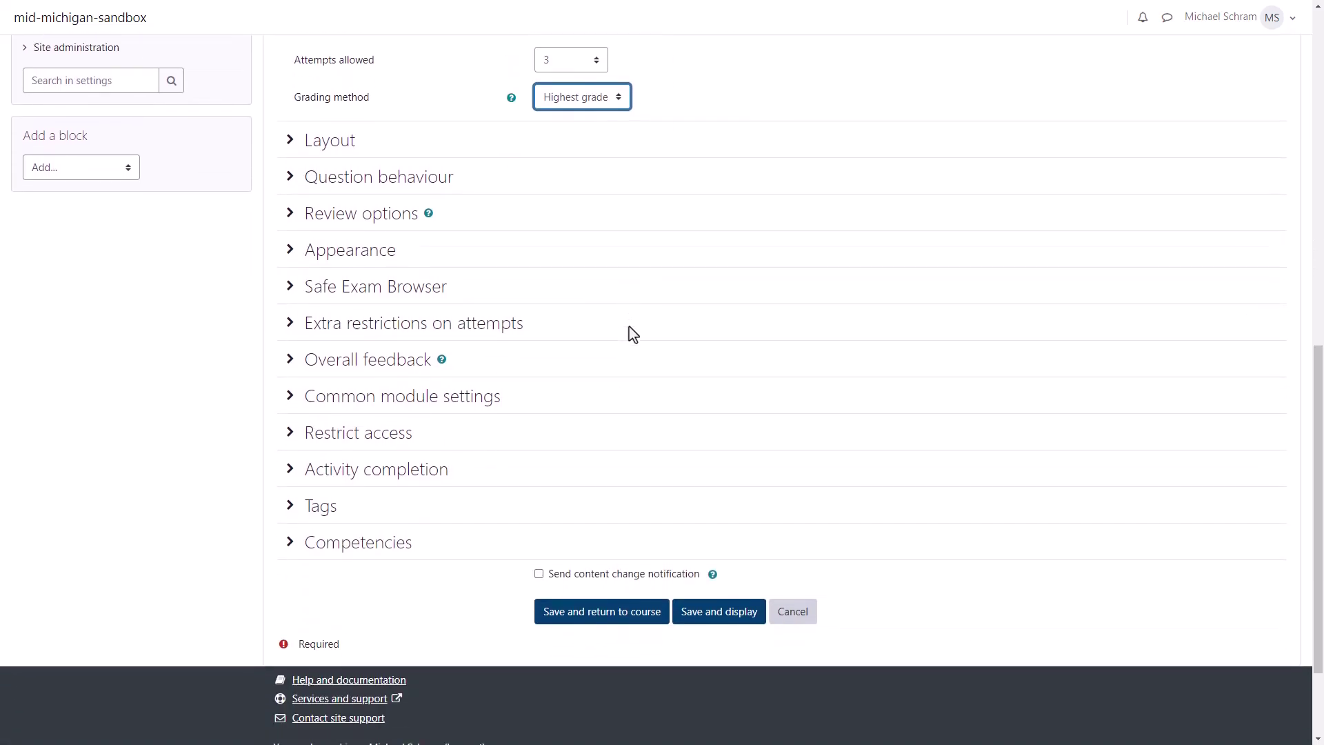
Set the Layout's New page option to 'Never, all questions on one page'
{"action": "left_click", "coordinate": [289, 144]}
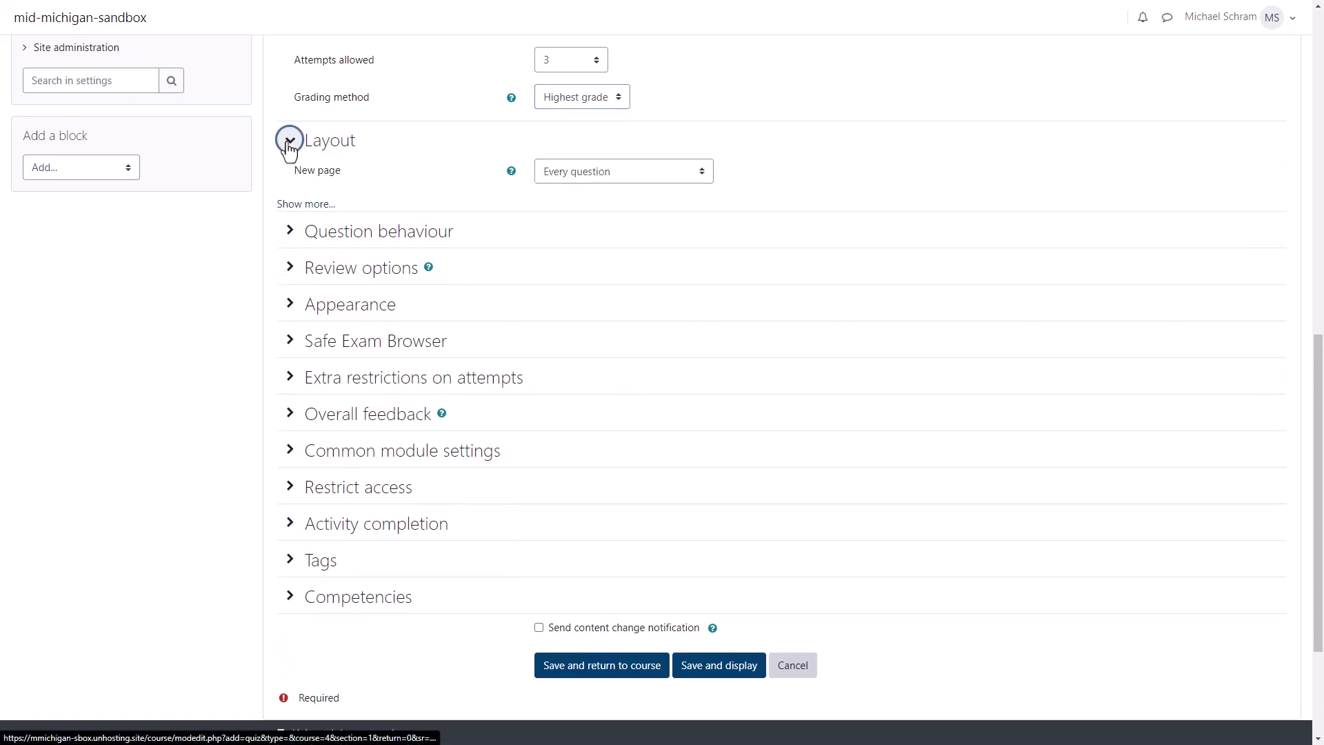
{"action": "left_click", "coordinate": [705, 177]}
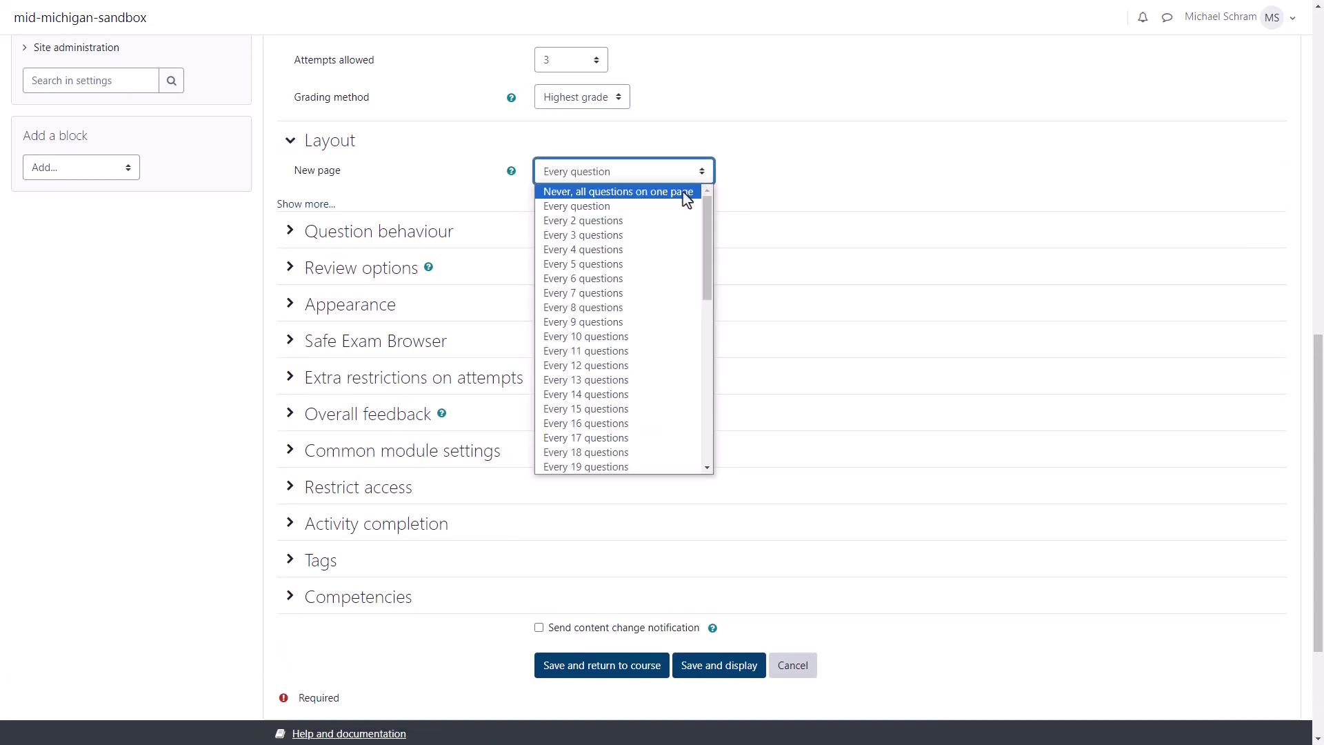
{"action": "key", "text": "Escape"}
{"action": "key", "text": "Up"}
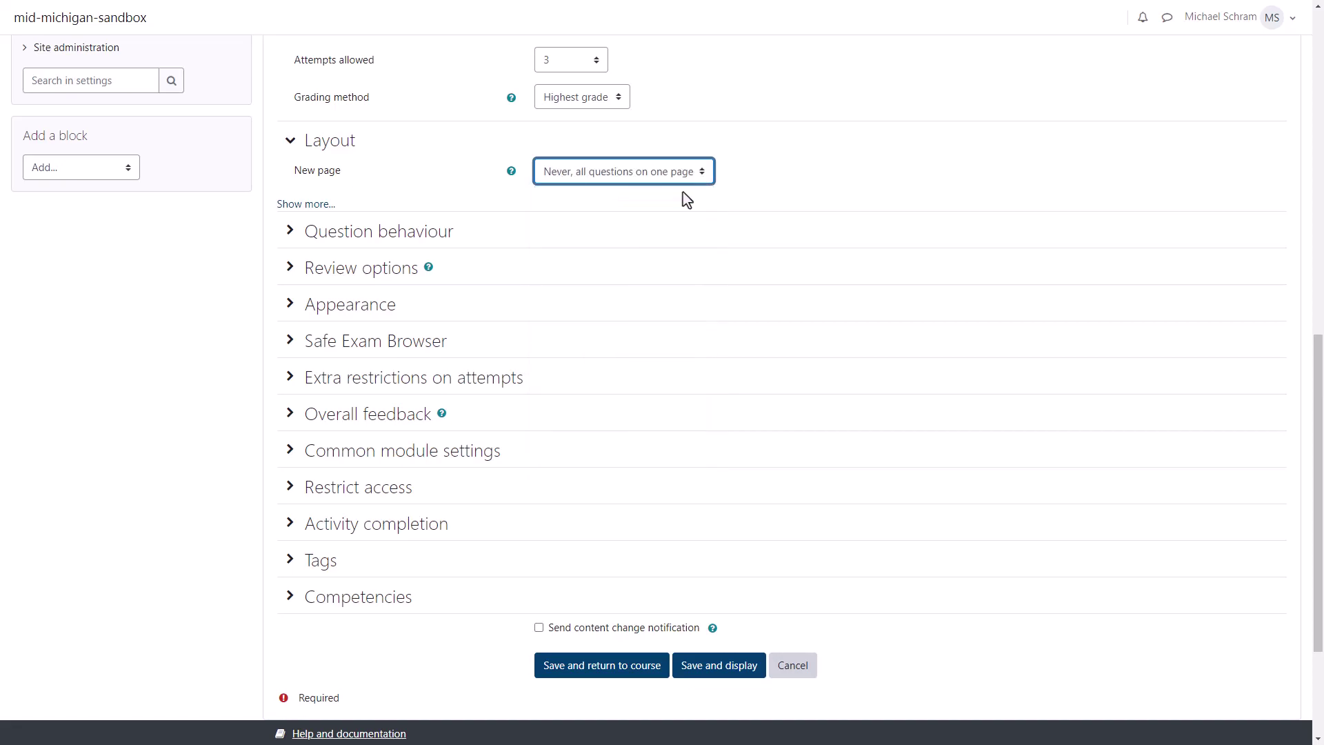
Keep Shuffle within questions at Yes and question behaviour at Deferred feedback
{"action": "left_click", "coordinate": [290, 234]}
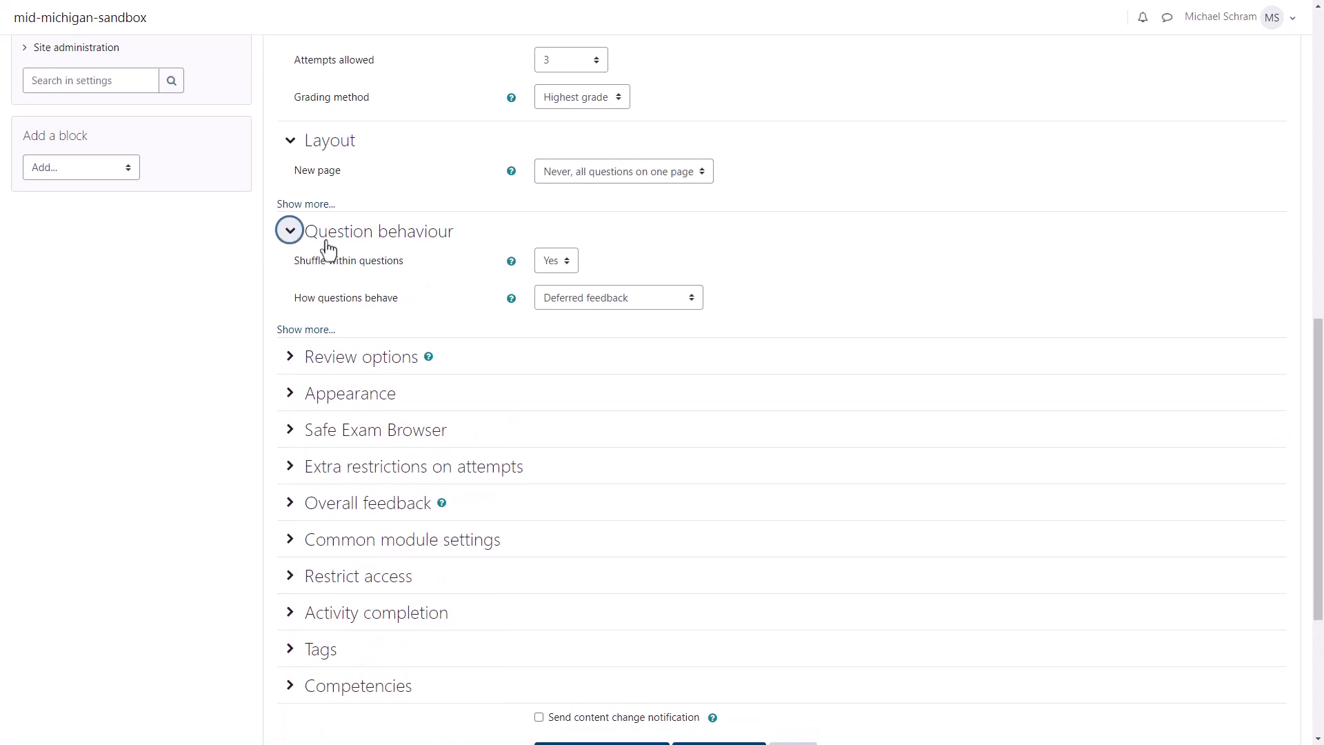
{"action": "left_click", "coordinate": [570, 266]}
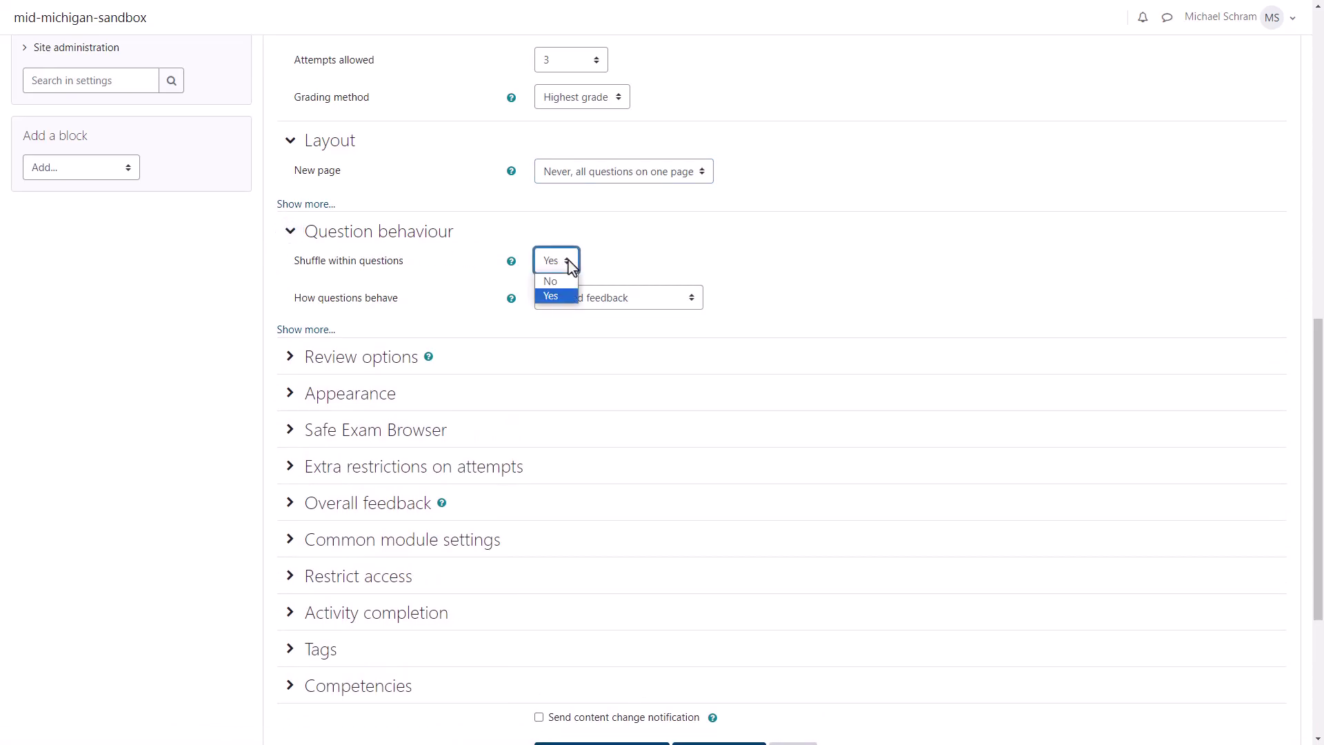
{"action": "left_click", "coordinate": [559, 271]}
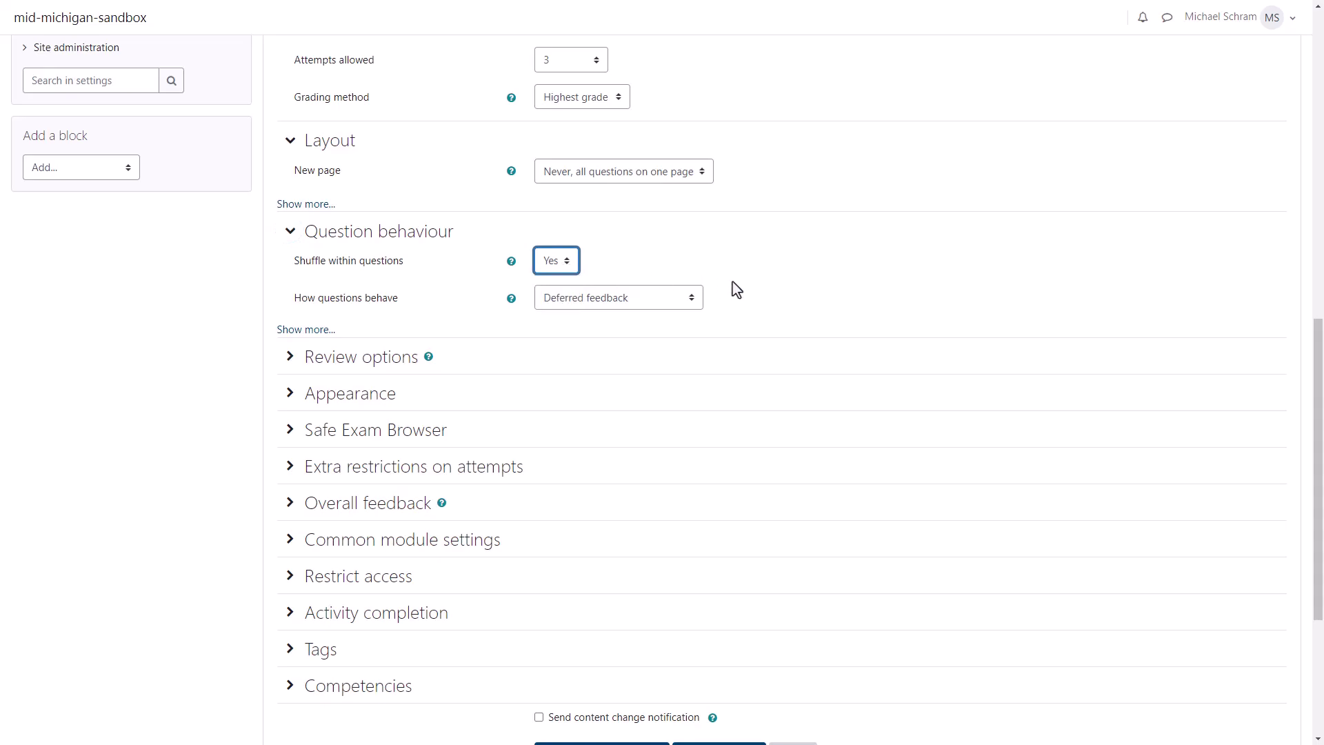
{"action": "left_click", "coordinate": [692, 299]}
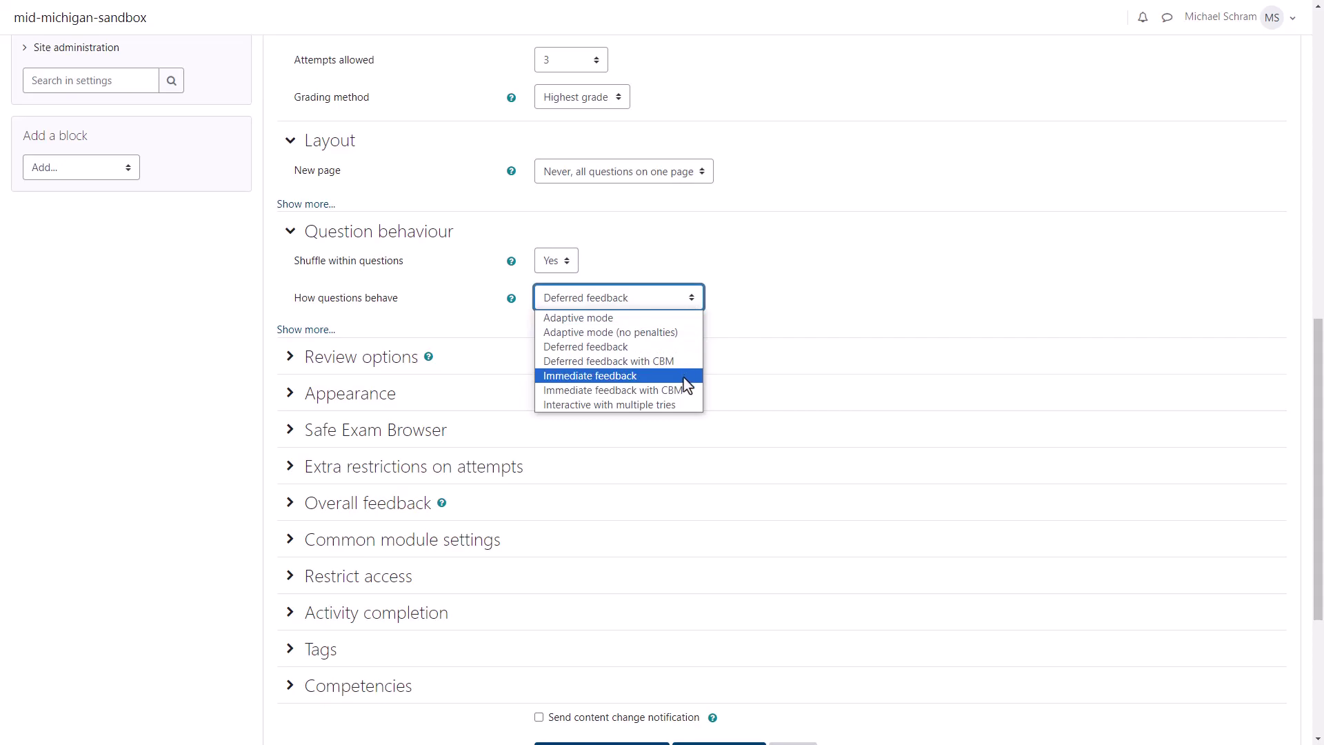
{"action": "left_click", "coordinate": [701, 355]}
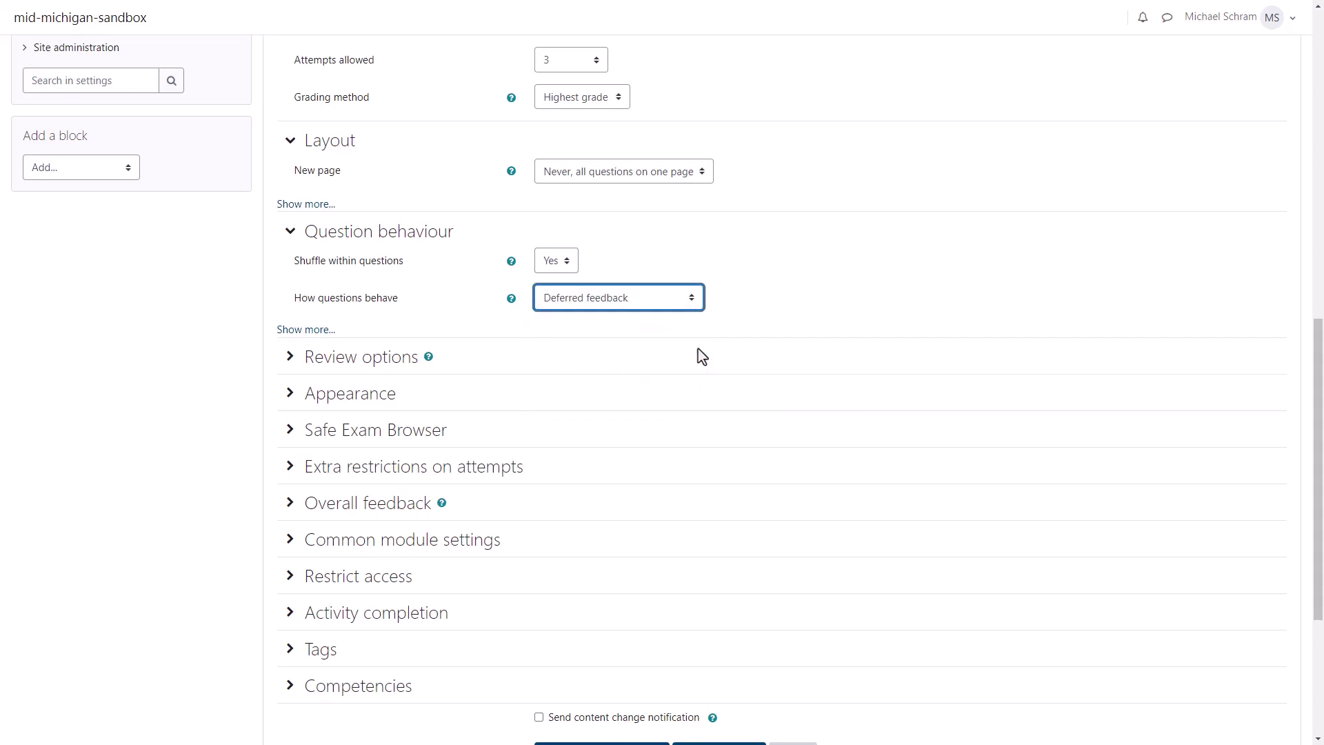
{"action": "scroll", "coordinate": [701, 356], "scroll_direction": "down", "scroll_amount": 1}
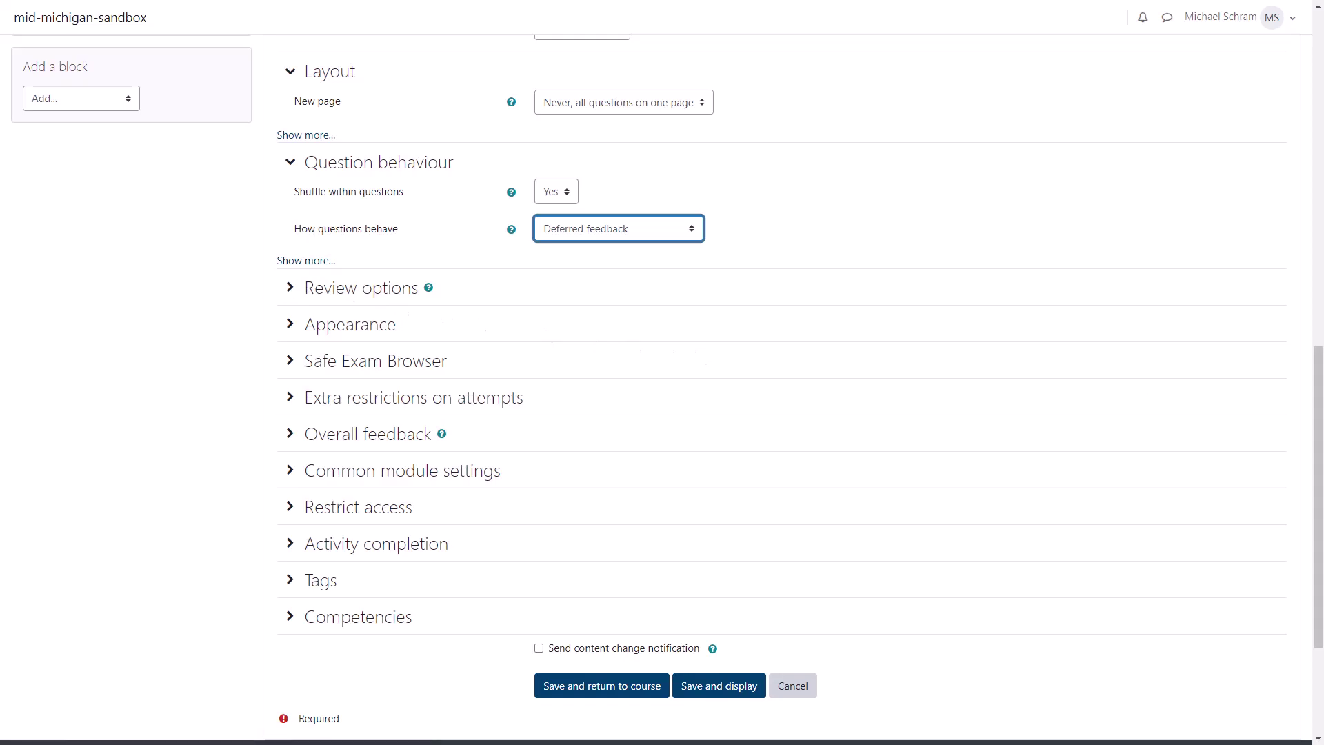
Change how questions behave to Immediate feedback
{"action": "left_click", "coordinate": [355, 243]}
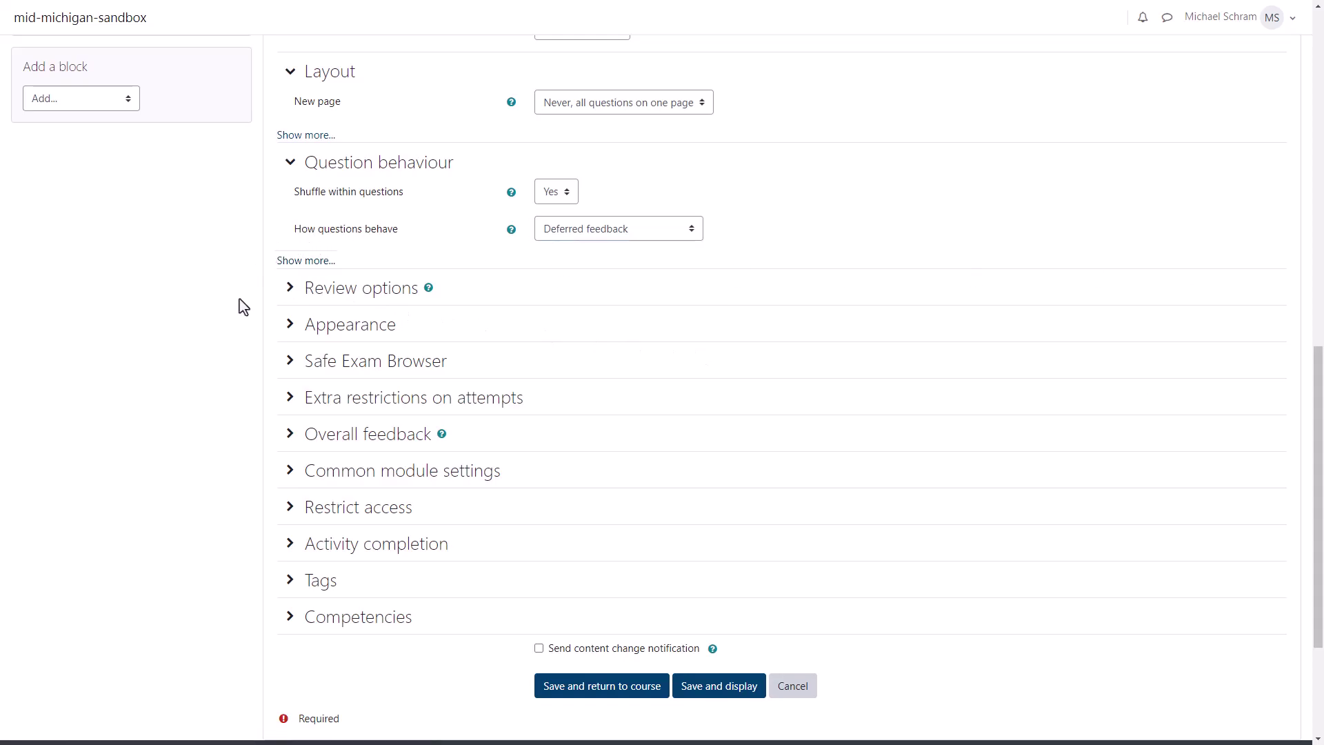
{"action": "left_click", "coordinate": [288, 290]}
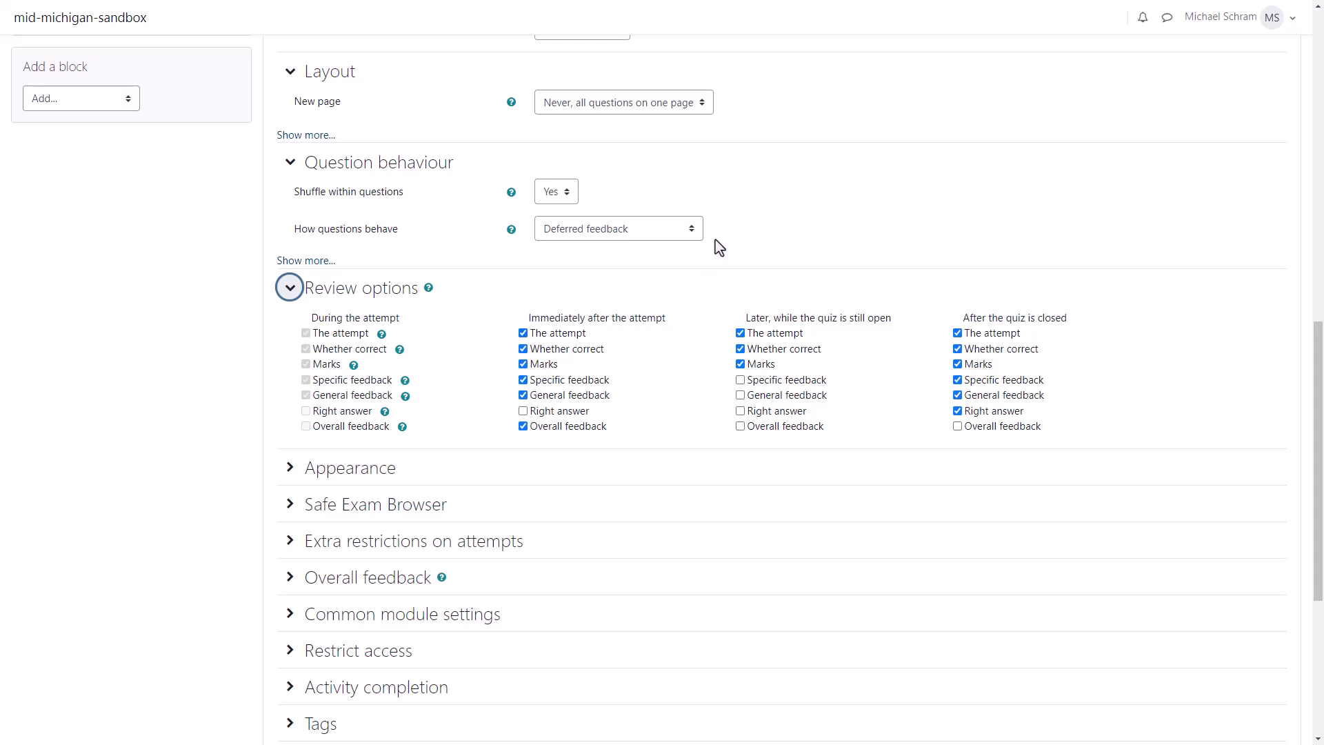
{"action": "left_click", "coordinate": [690, 229]}
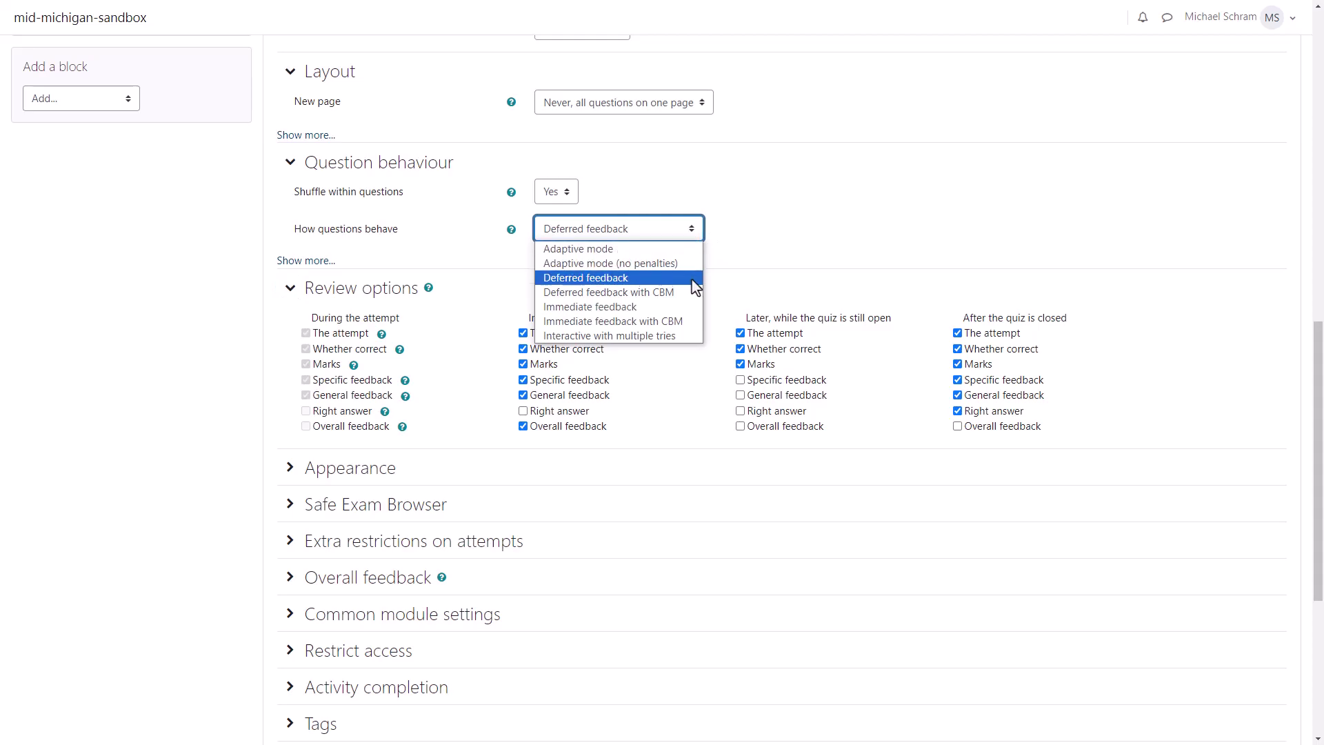
{"action": "left_click", "coordinate": [682, 308]}
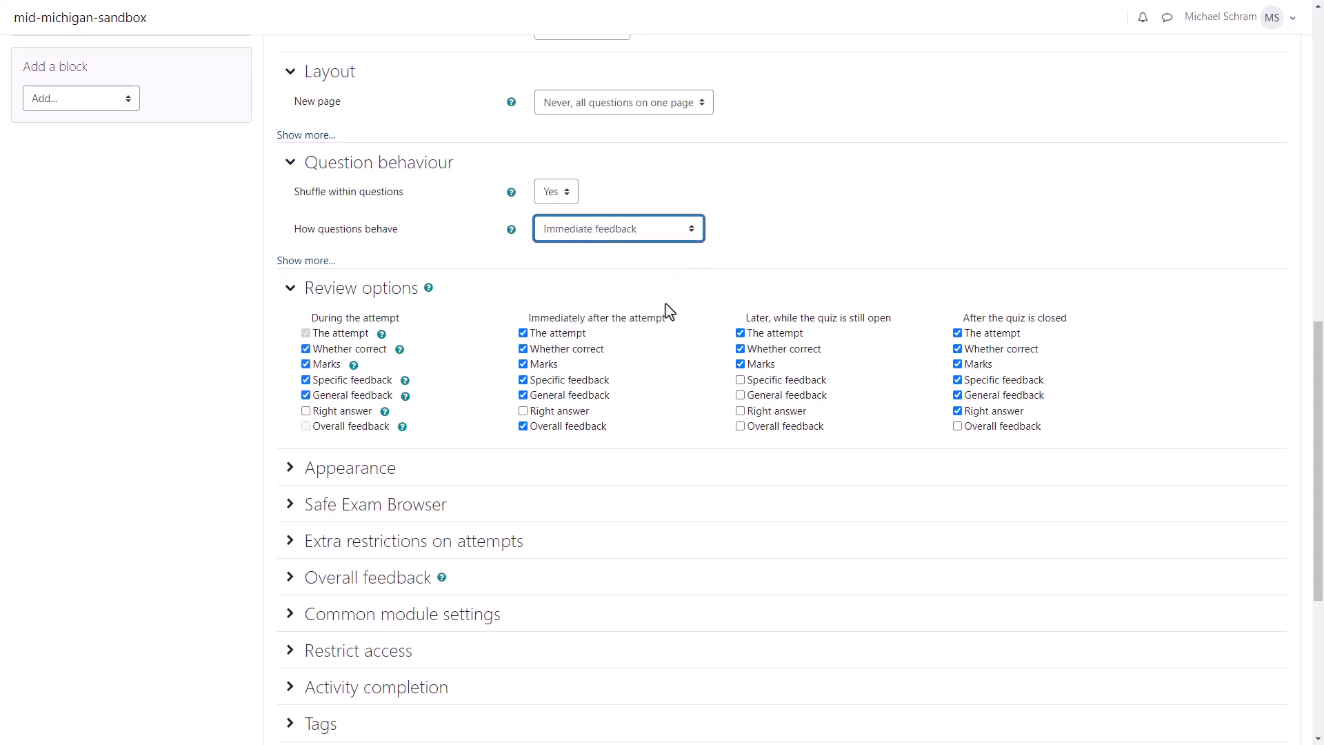
Adjust the Right answer review checkboxes, then save and display Quiz #1
{"action": "left_click", "coordinate": [306, 350]}
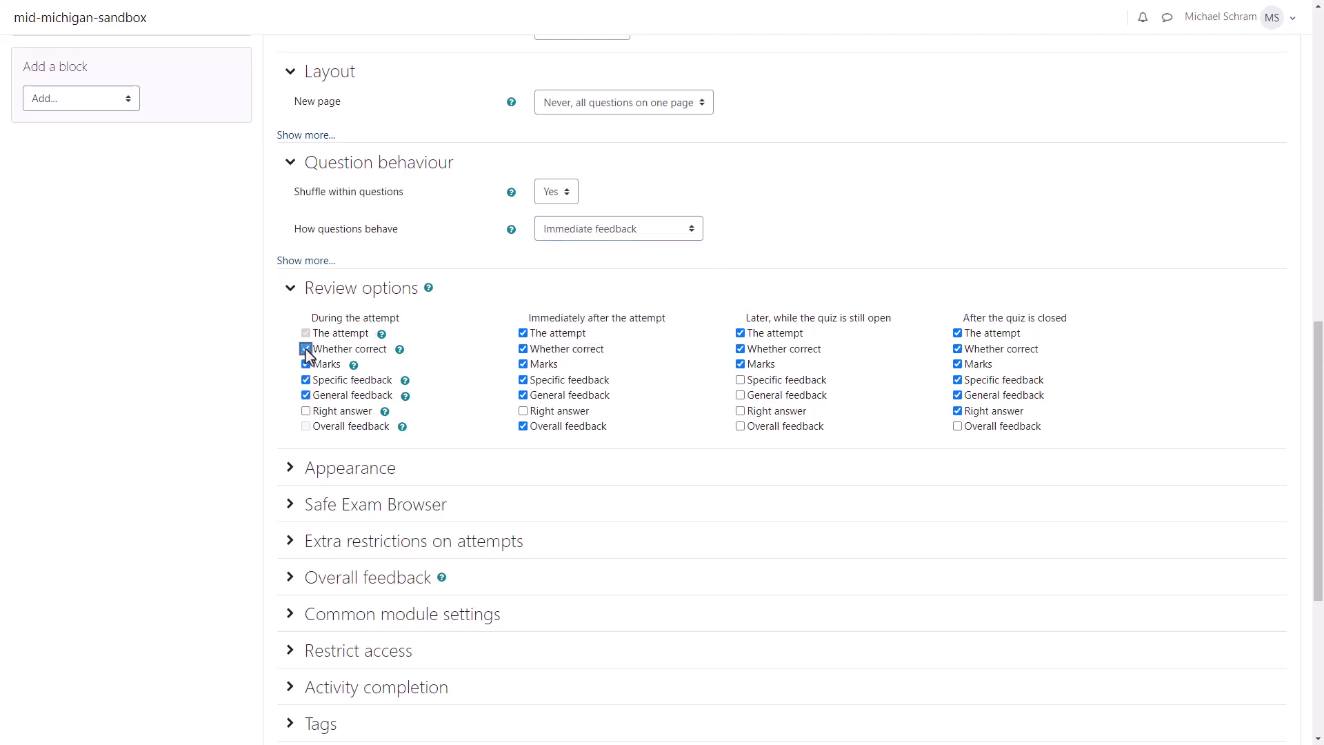
{"action": "left_click", "coordinate": [522, 395]}
{"action": "left_click", "coordinate": [993, 411]}
{"action": "left_click", "coordinate": [773, 414]}
{"action": "scroll", "coordinate": [1317, 414], "scroll_direction": "down", "scroll_amount": 5}
{"action": "left_click", "coordinate": [724, 480]}
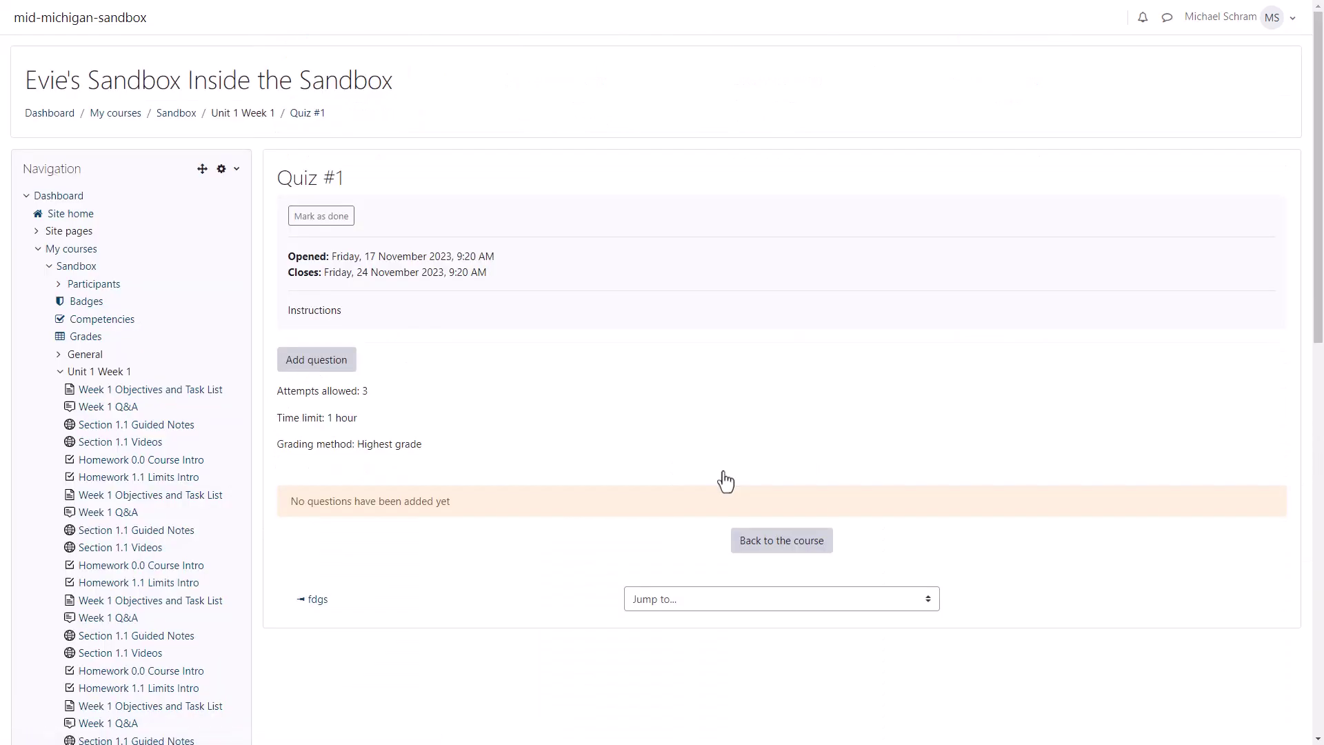
On Quiz #1's Questions page, add a new question of type Multiple choice
{"action": "left_click", "coordinate": [316, 360]}
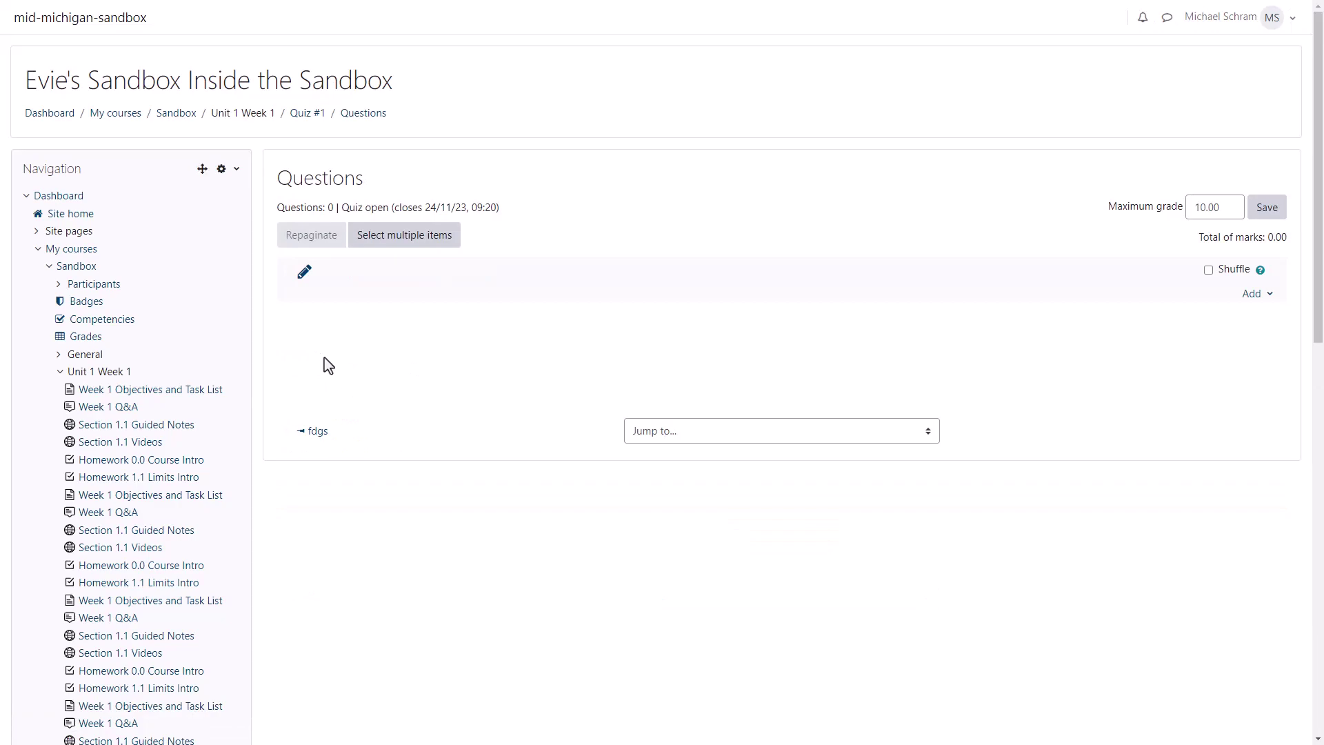
{"action": "left_click", "coordinate": [1268, 299]}
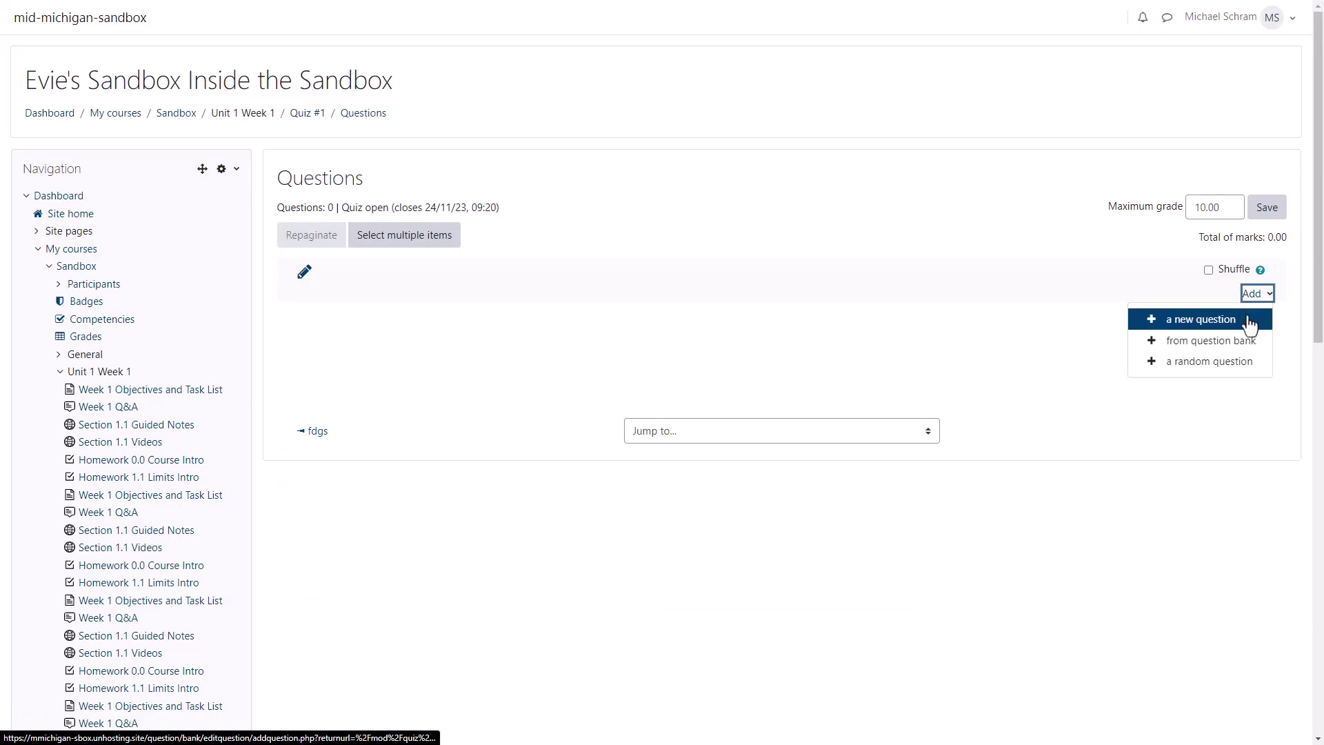
{"action": "left_click", "coordinate": [1249, 320]}
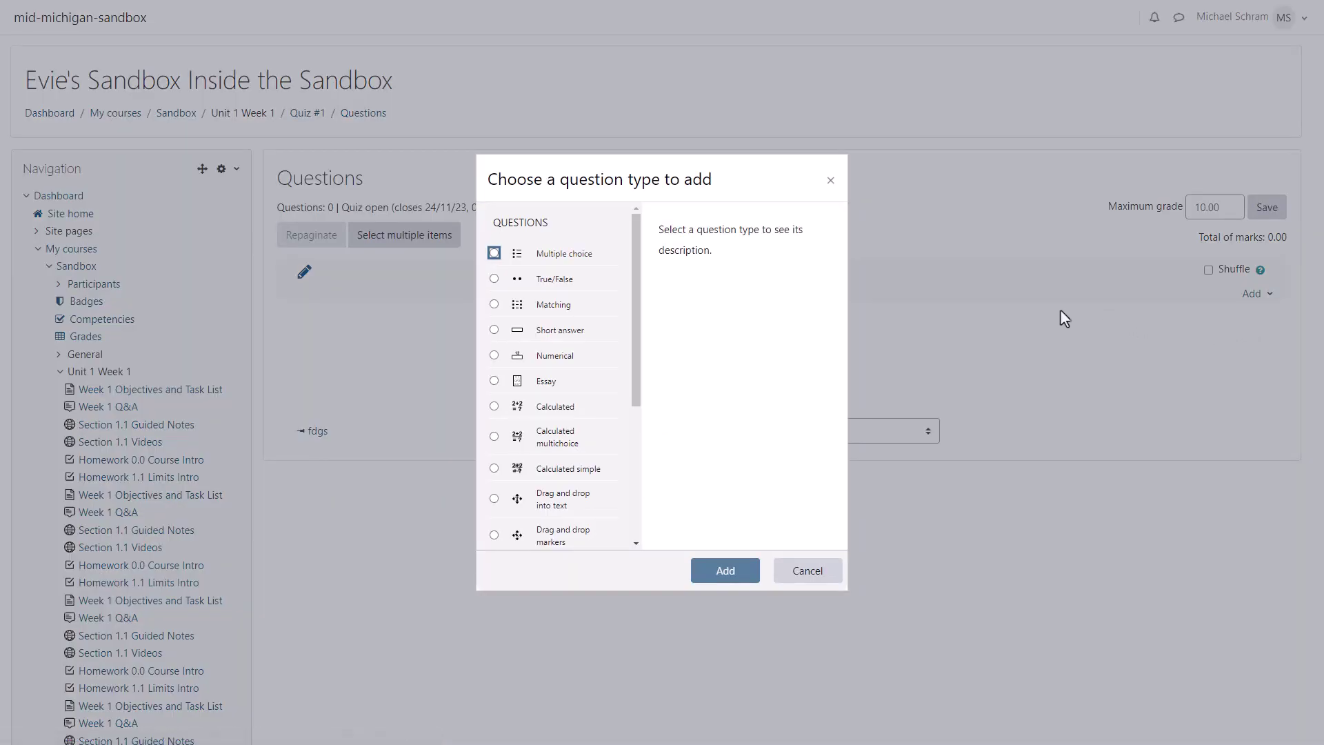
{"action": "mouse_move", "coordinate": [635, 263]}
{"action": "left_mouse_down"}
{"action": "mouse_move", "coordinate": [629, 406]}
{"action": "mouse_move", "coordinate": [637, 269]}
{"action": "left_mouse_up"}
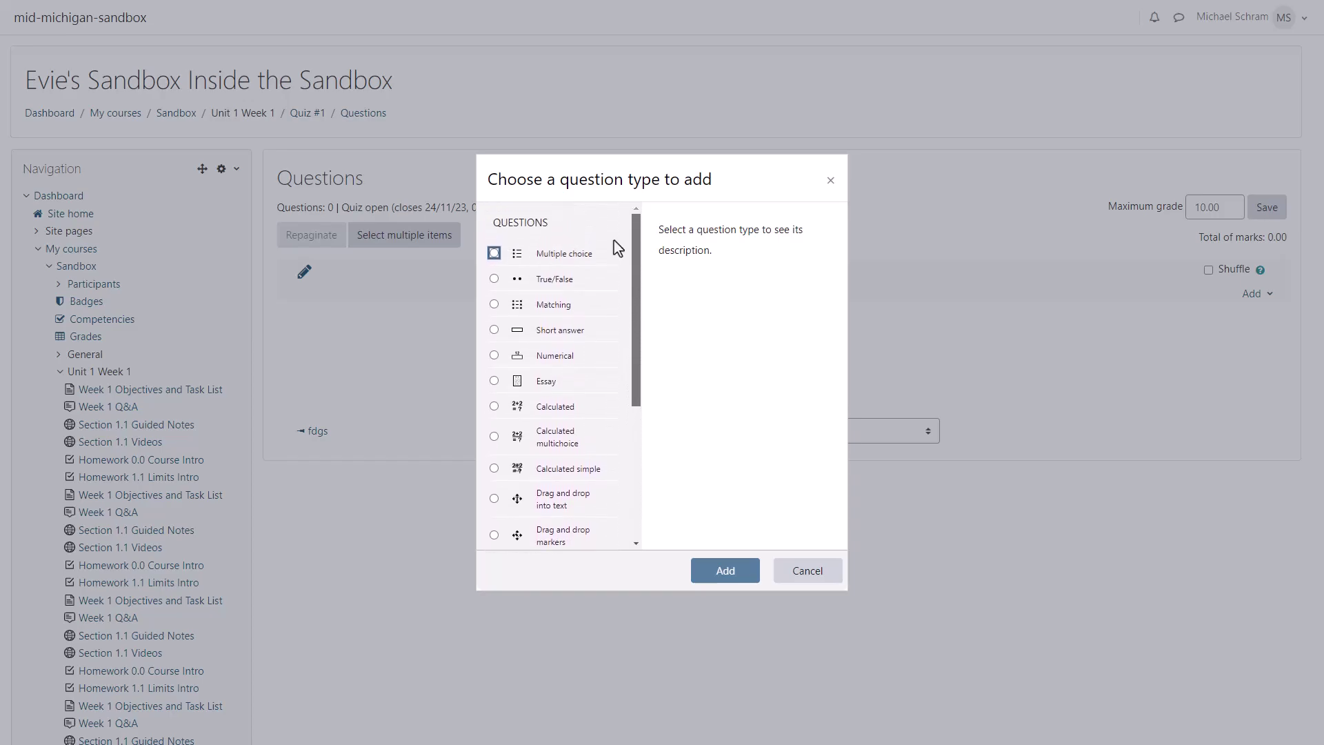
{"action": "left_click", "coordinate": [493, 254]}
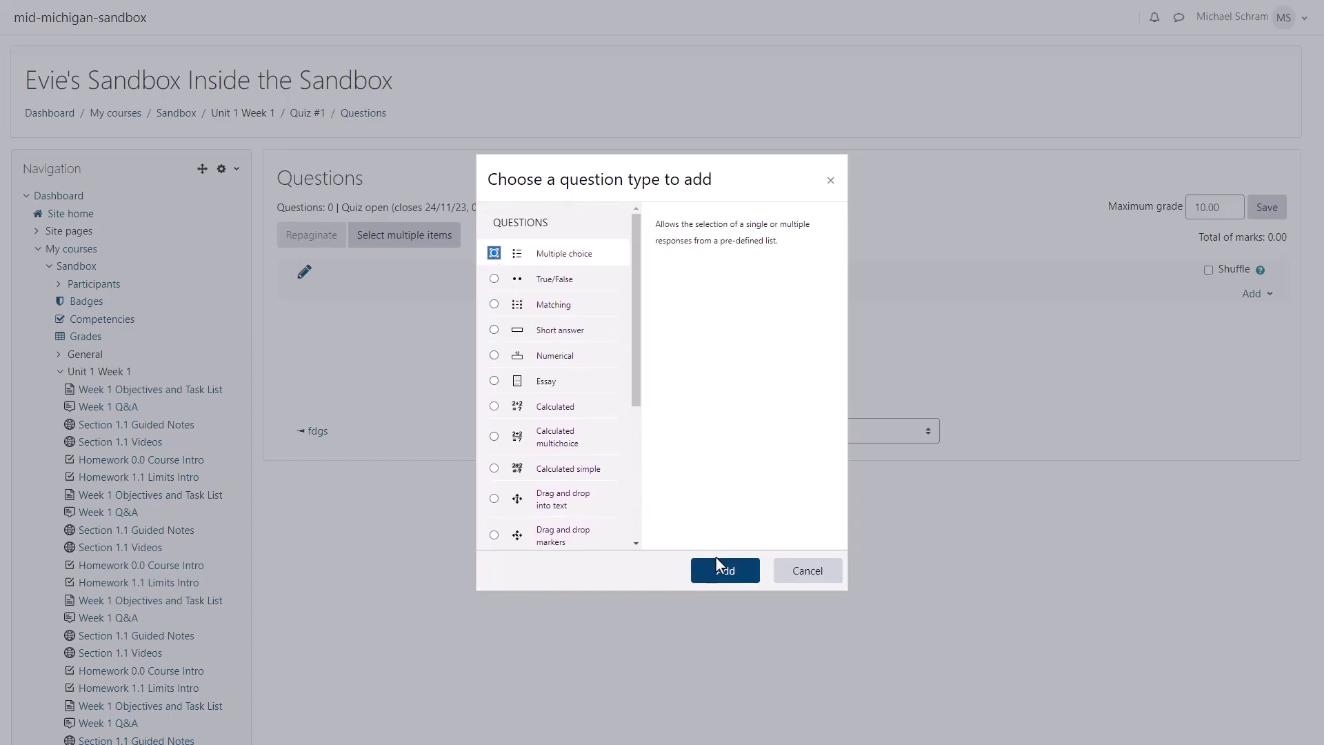
{"action": "left_click", "coordinate": [717, 562]}
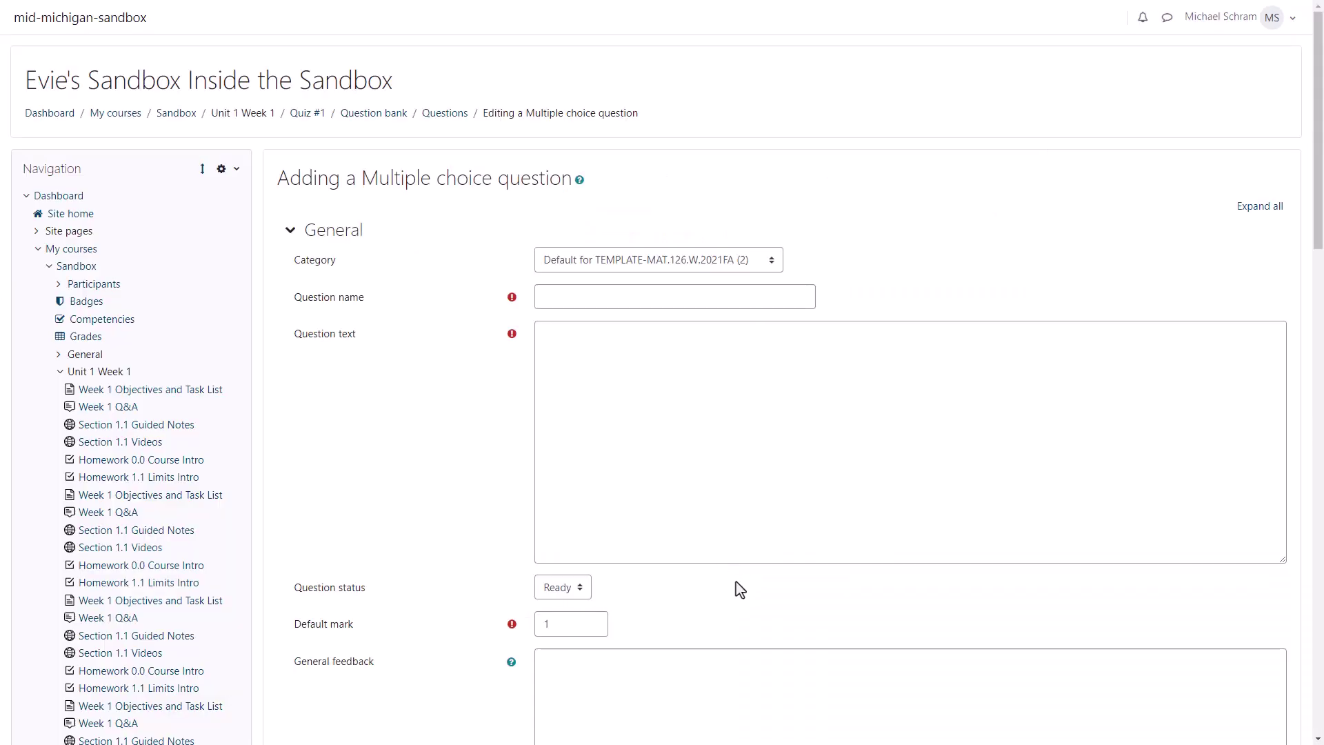
Start the question name and leave the default mark at 1 after trying 5
{"action": "left_click", "coordinate": [652, 301]}
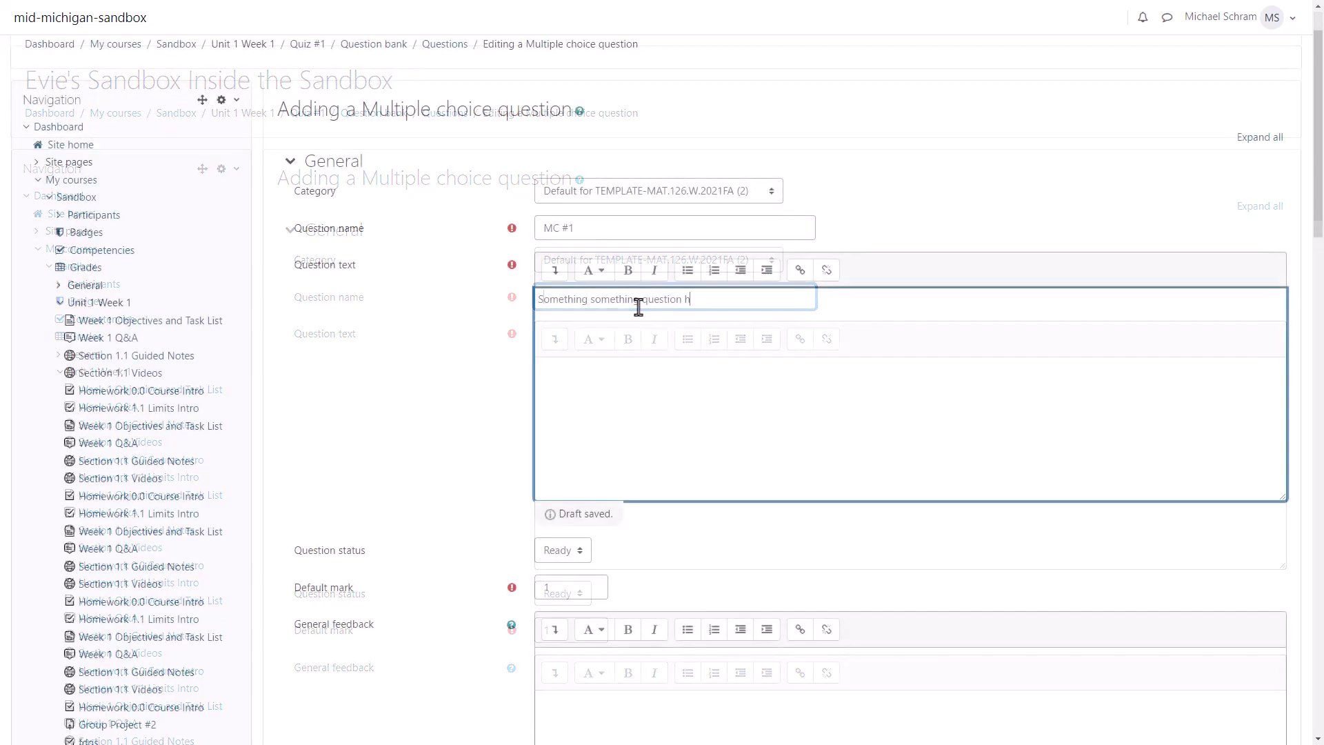
{"action": "scroll", "coordinate": [487, 272], "scroll_direction": "down", "scroll_amount": 5}
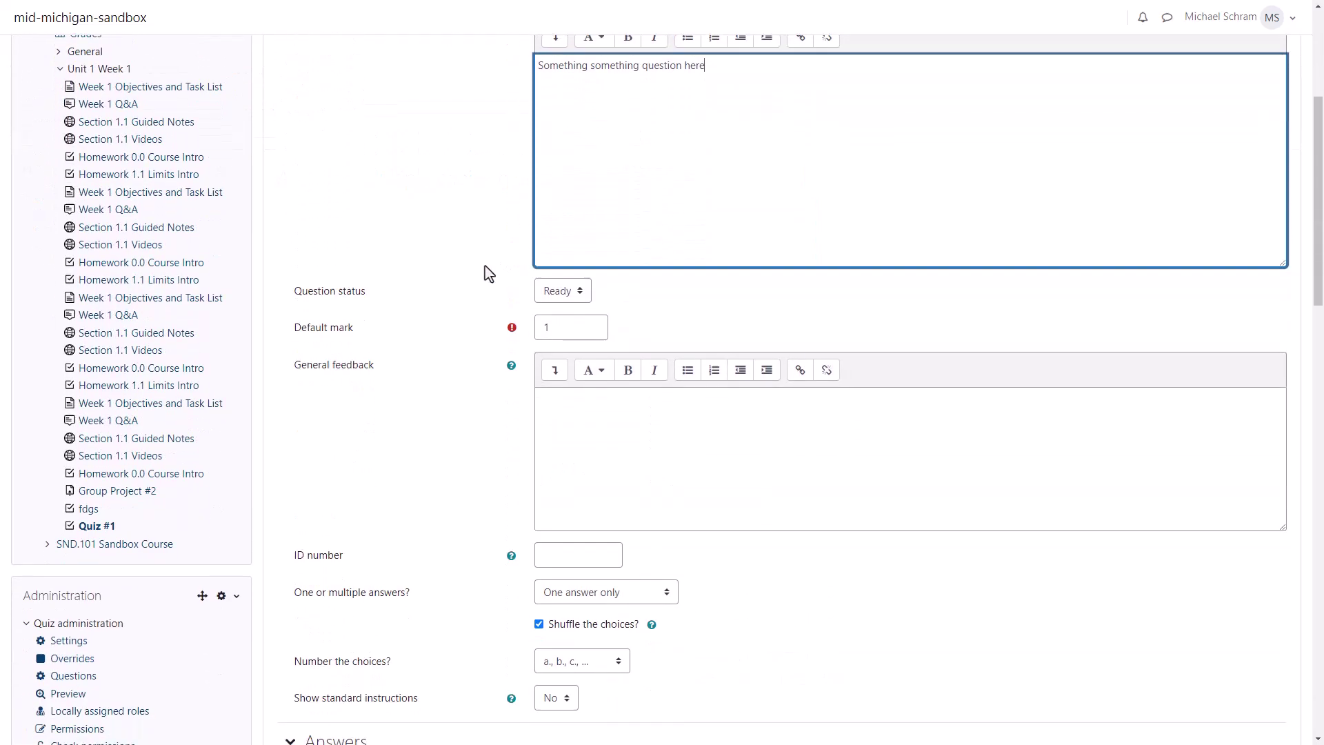
{"action": "left_click", "coordinate": [563, 216]}
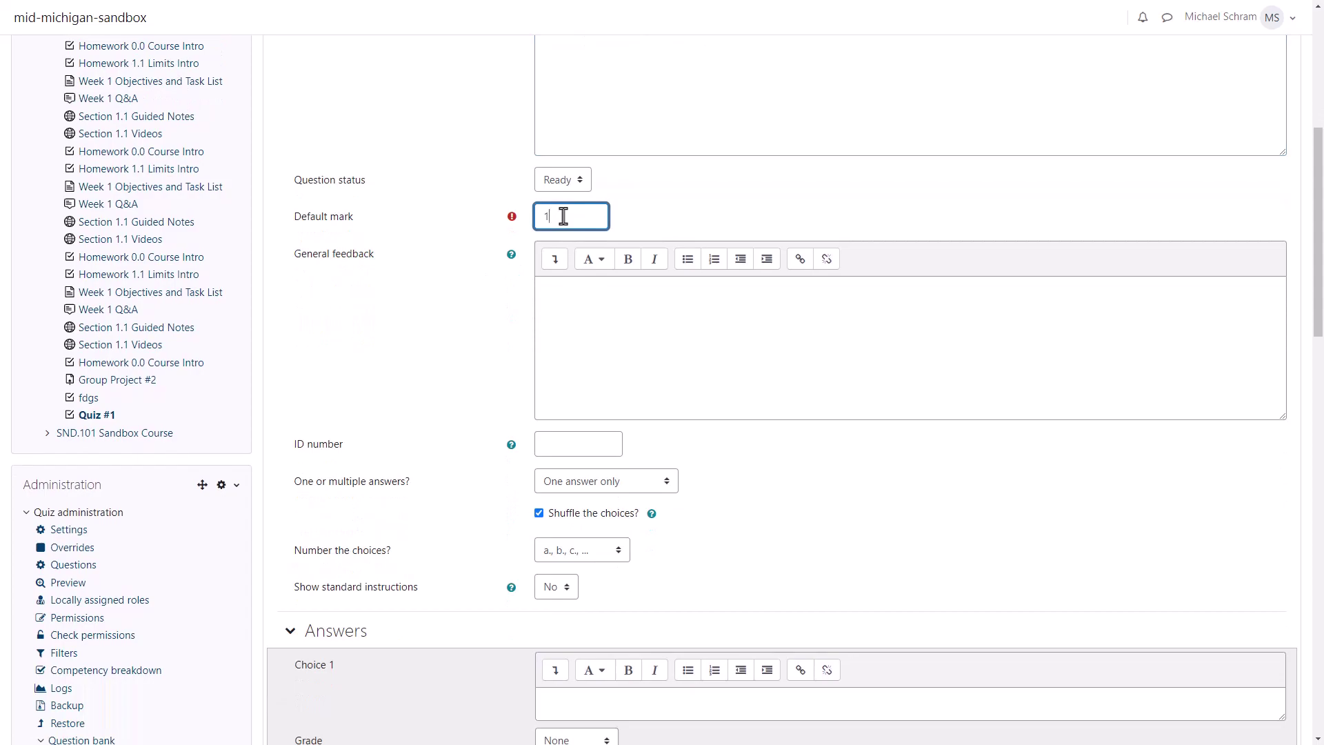
{"action": "type", "text": "5"}
{"action": "left_click", "coordinate": [466, 243]}
{"action": "double_click", "coordinate": [552, 207]}
{"action": "type", "text": "1"}
{"action": "left_click", "coordinate": [493, 235]}
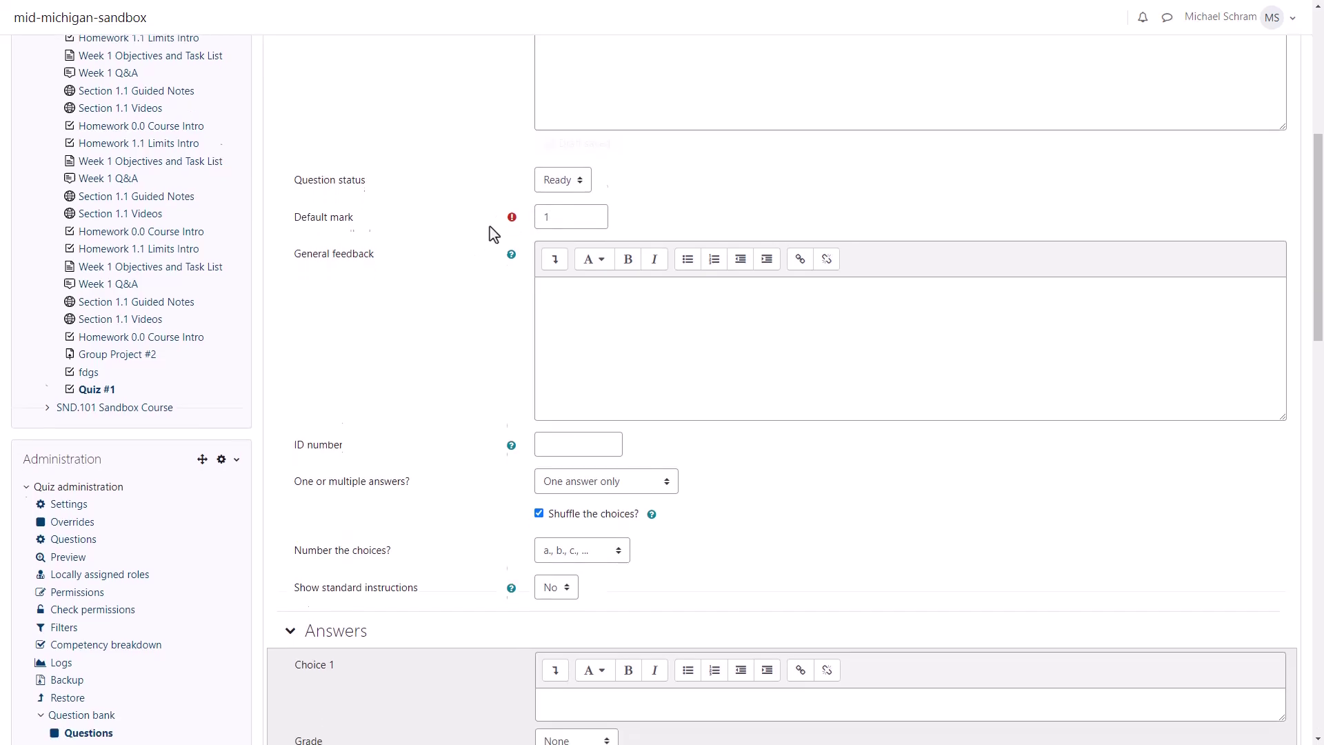
{"action": "scroll", "coordinate": [494, 235], "scroll_direction": "down", "scroll_amount": 2}
{"action": "left_click", "coordinate": [654, 239]}
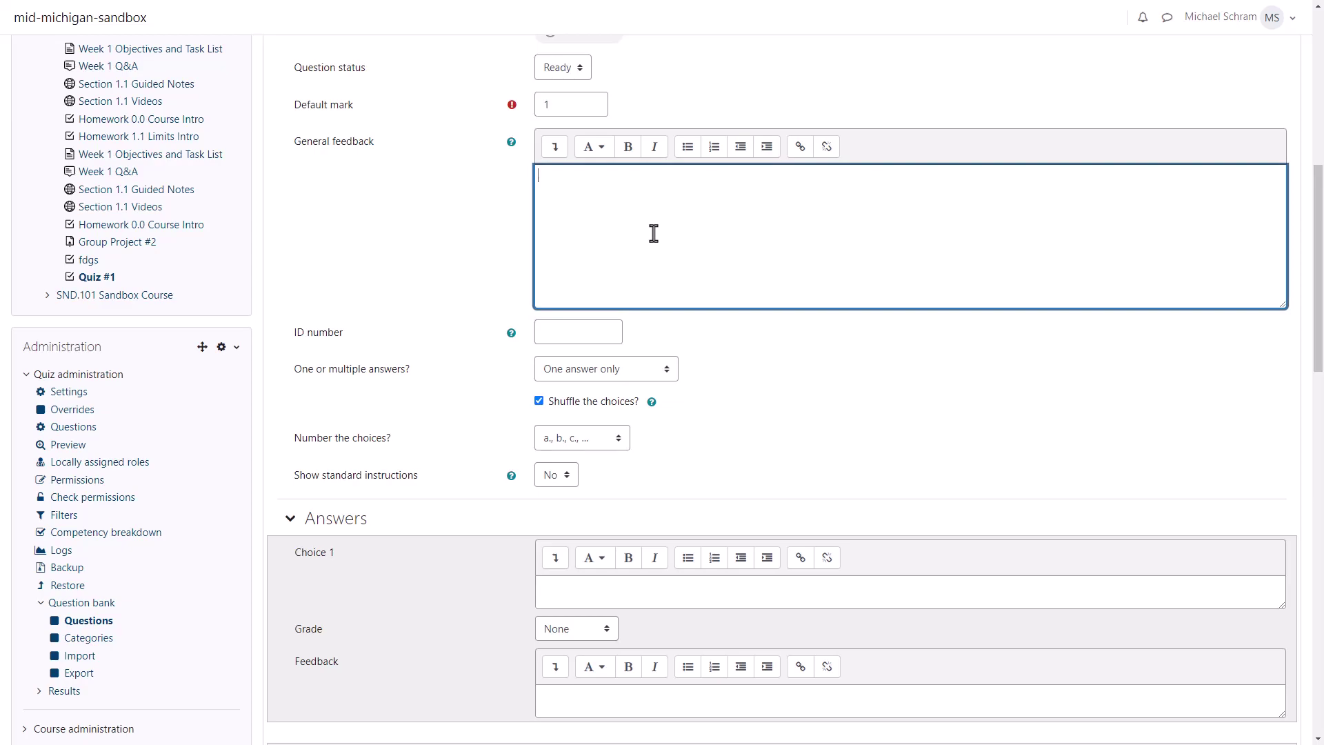
Set One answer only, shuffle the choices, and hide standard instructions
{"action": "scroll", "coordinate": [655, 232], "scroll_direction": "down", "scroll_amount": 1}
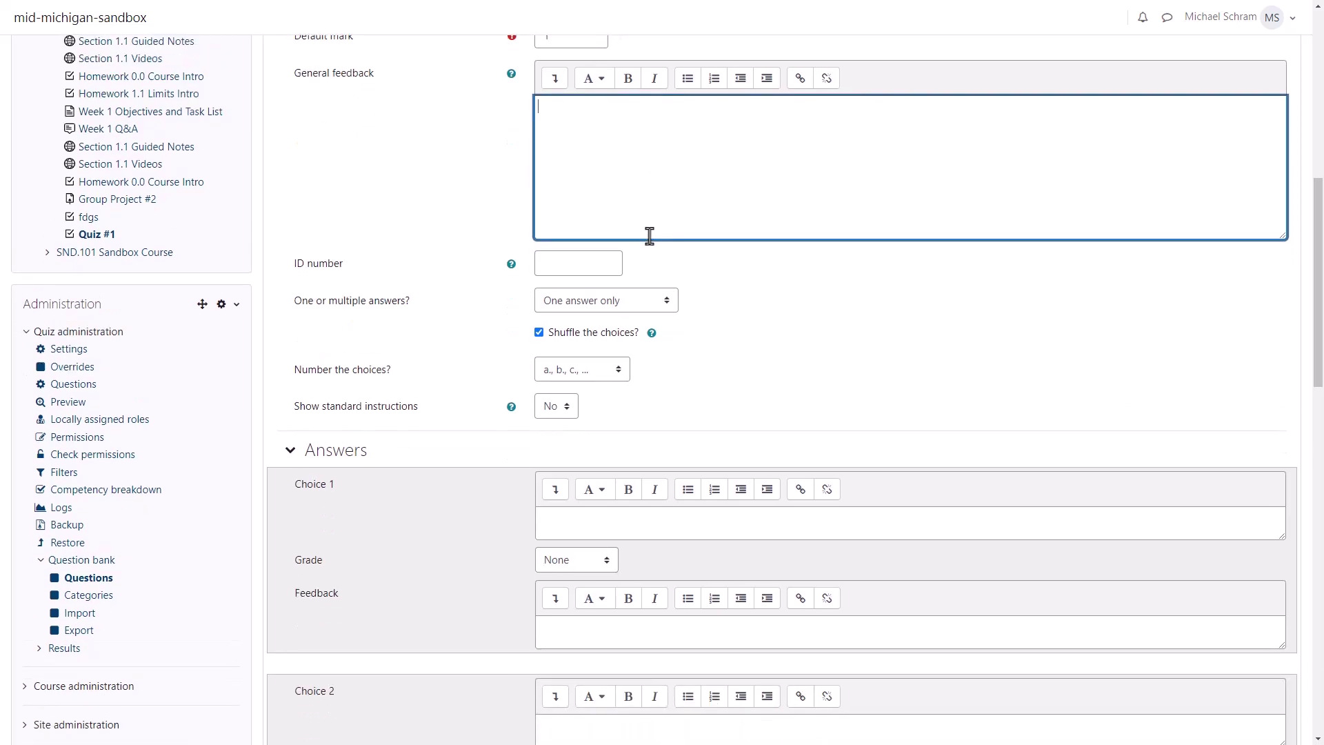
{"action": "scroll", "coordinate": [656, 229], "scroll_direction": "down", "scroll_amount": 1}
{"action": "left_click", "coordinate": [664, 234]}
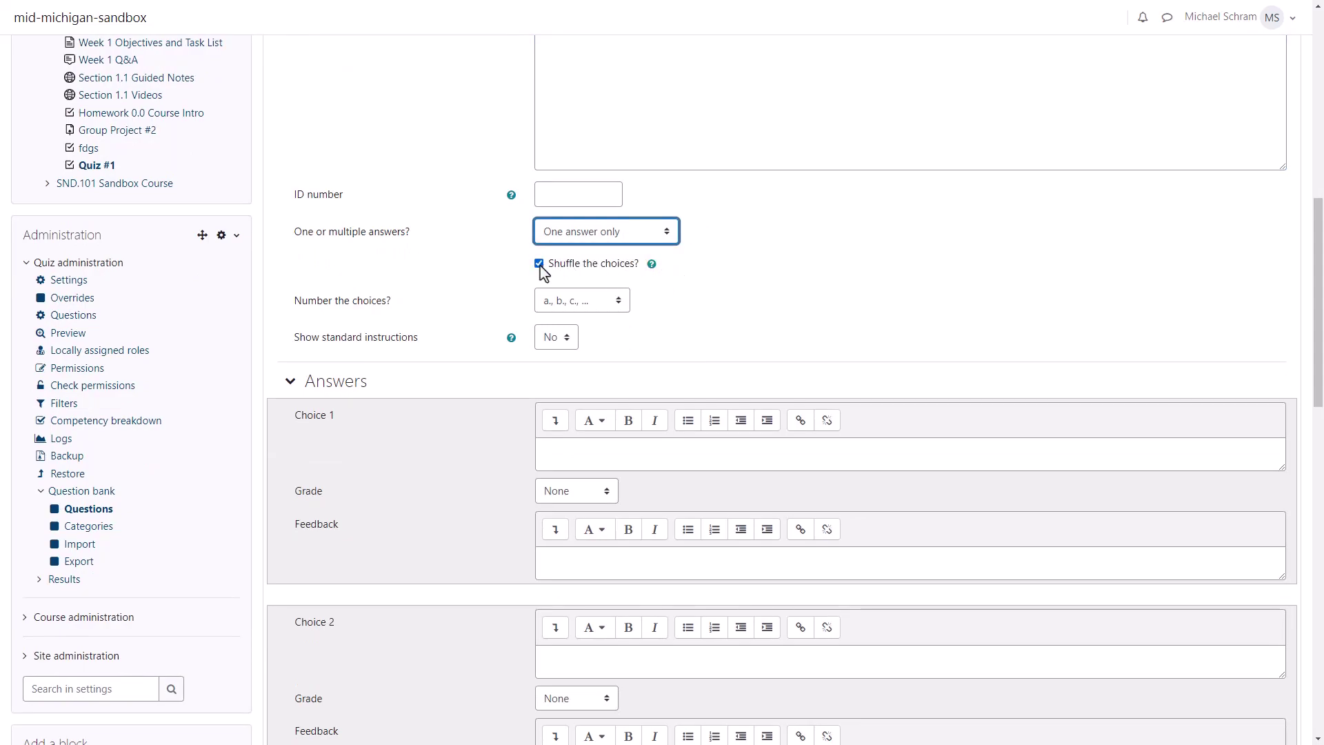
{"action": "left_click", "coordinate": [539, 264]}
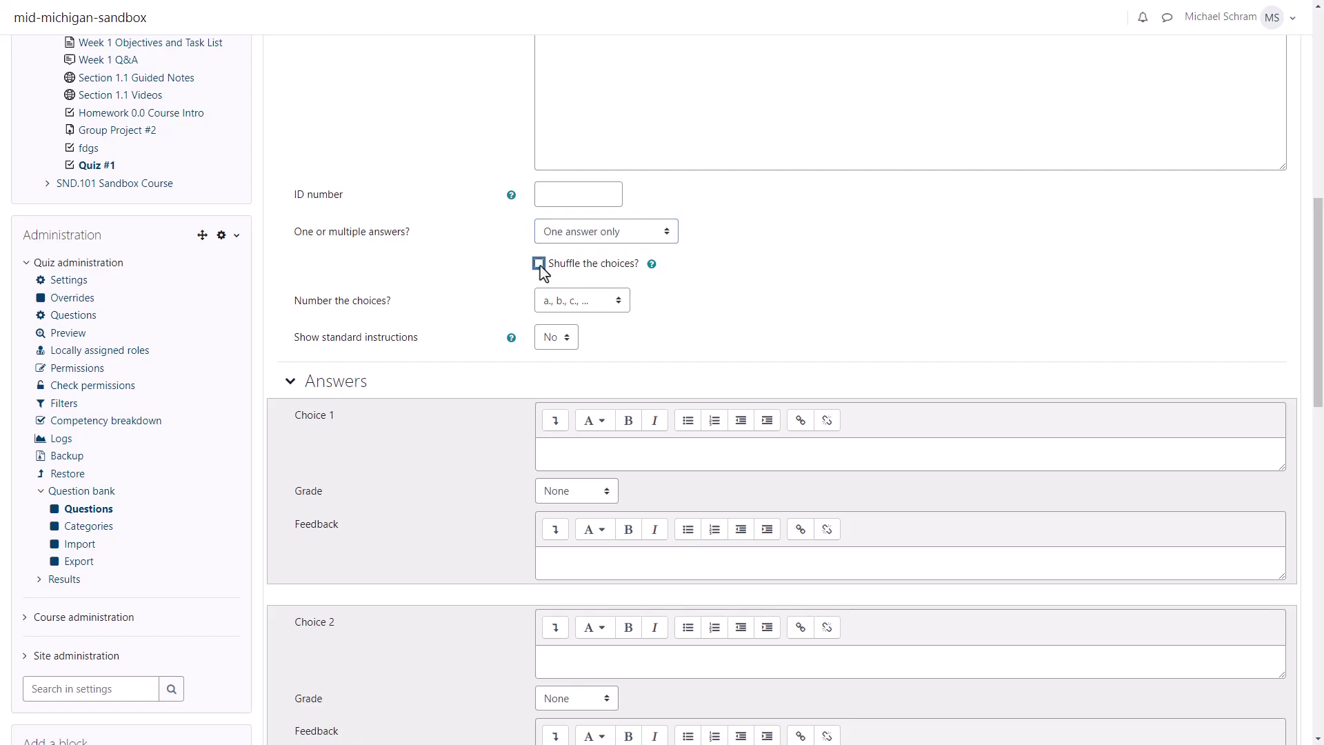
{"action": "left_click", "coordinate": [539, 263]}
{"action": "scroll", "coordinate": [665, 241], "scroll_direction": "down", "scroll_amount": 2}
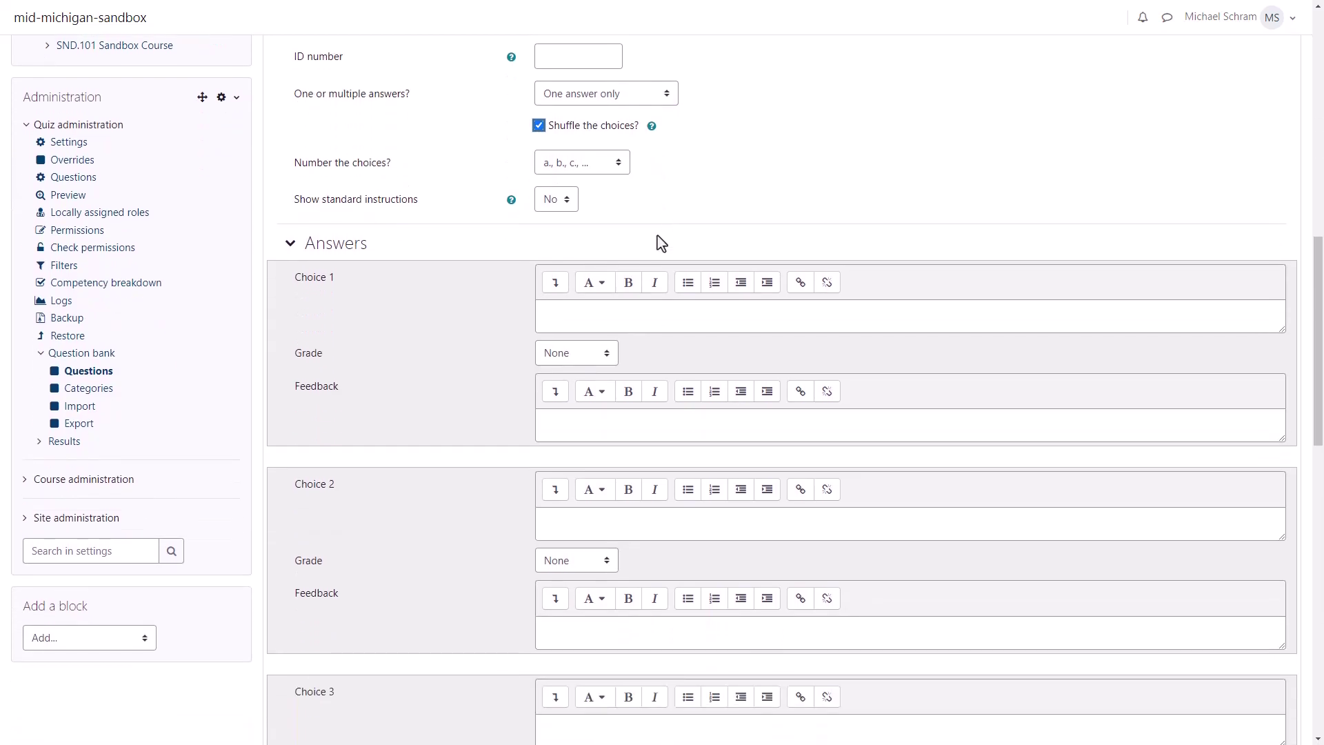
{"action": "scroll", "coordinate": [658, 241], "scroll_direction": "down", "scroll_amount": 2}
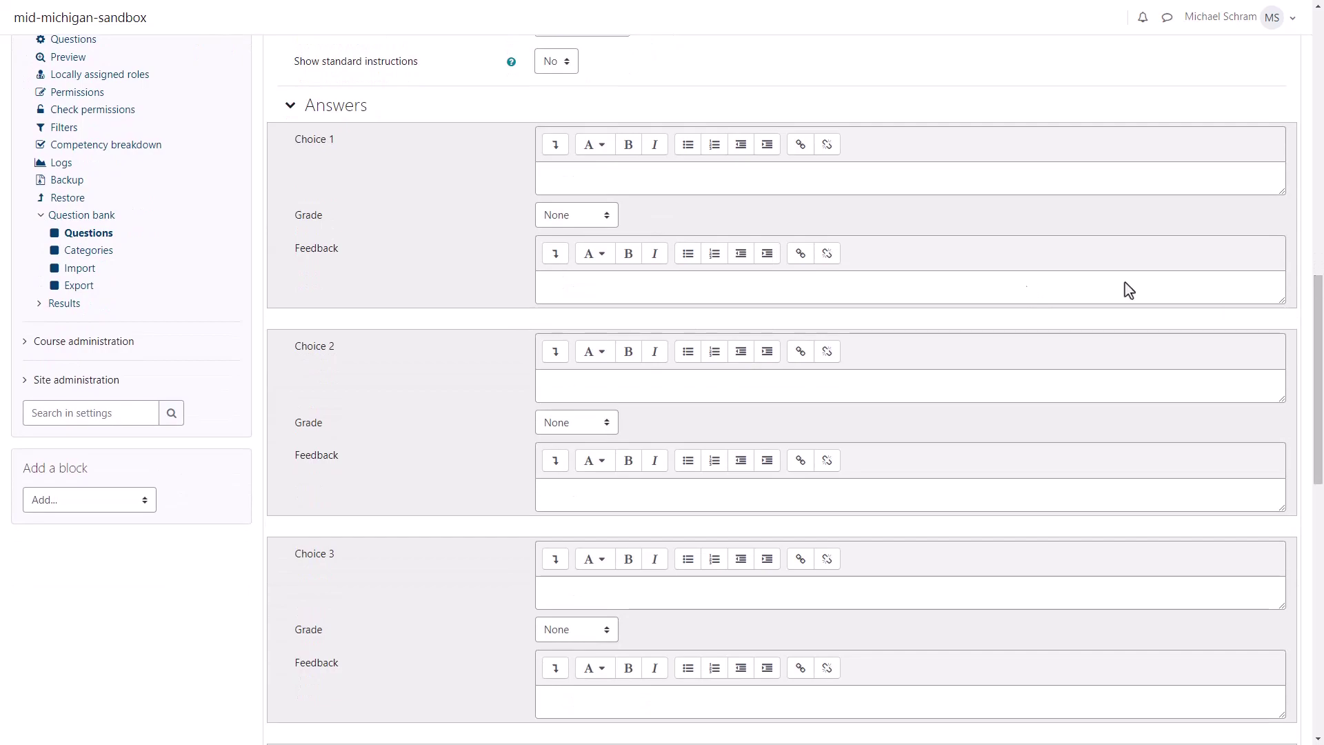
Enter choice yes at 100% and choice no with grade None
{"action": "left_click", "coordinate": [580, 174]}
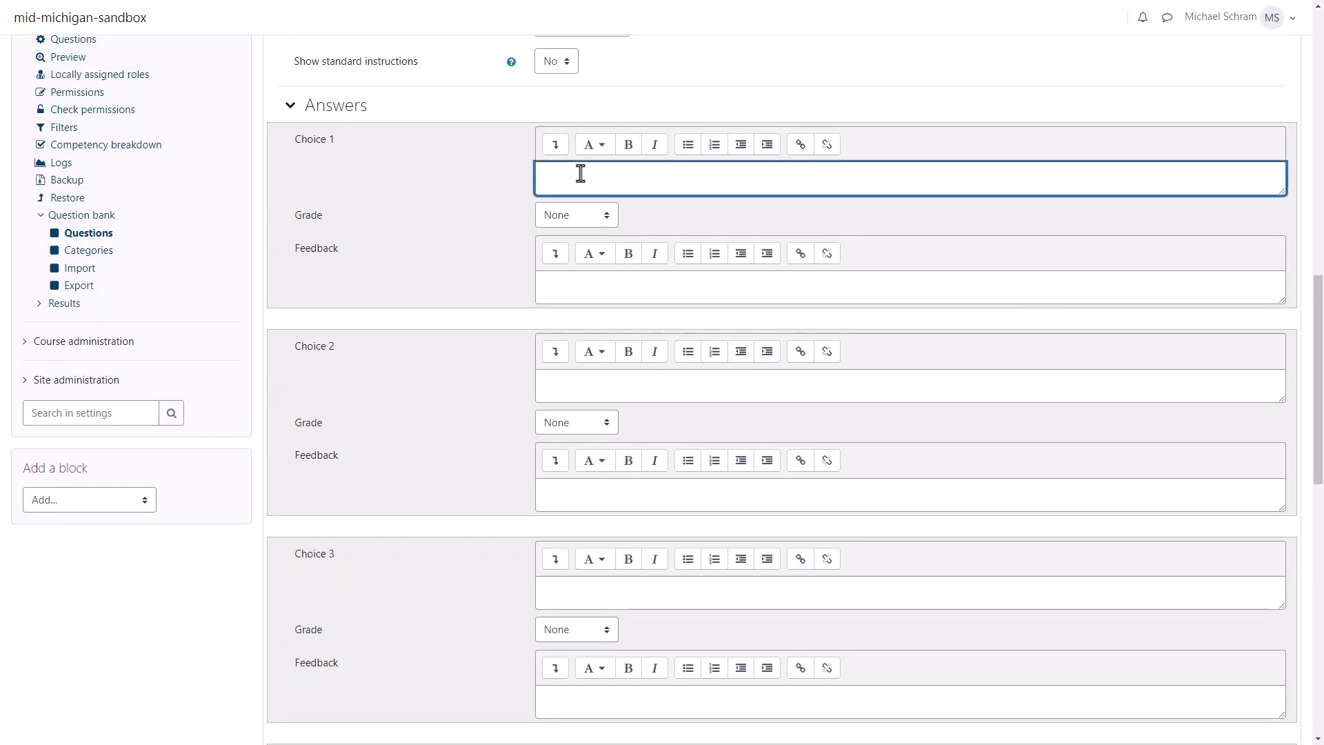
{"action": "left_click", "coordinate": [598, 215]}
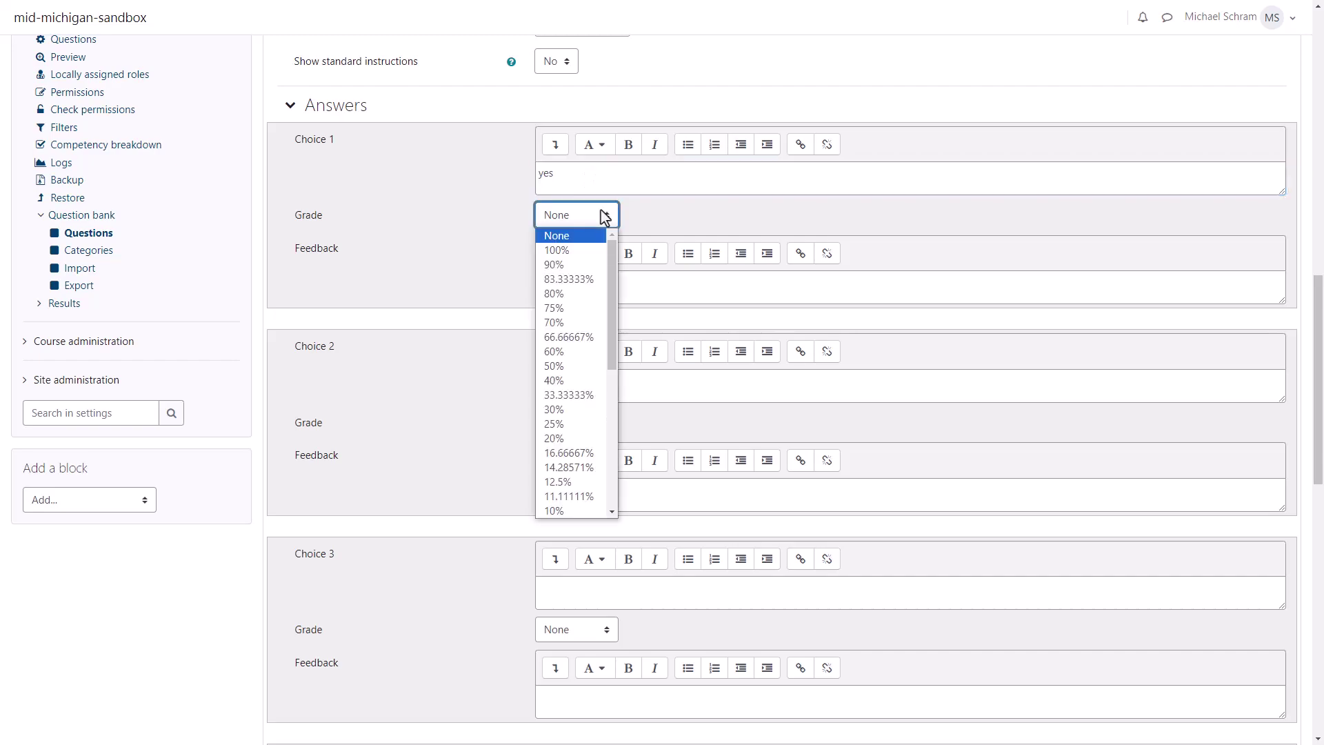
{"action": "left_click", "coordinate": [597, 251]}
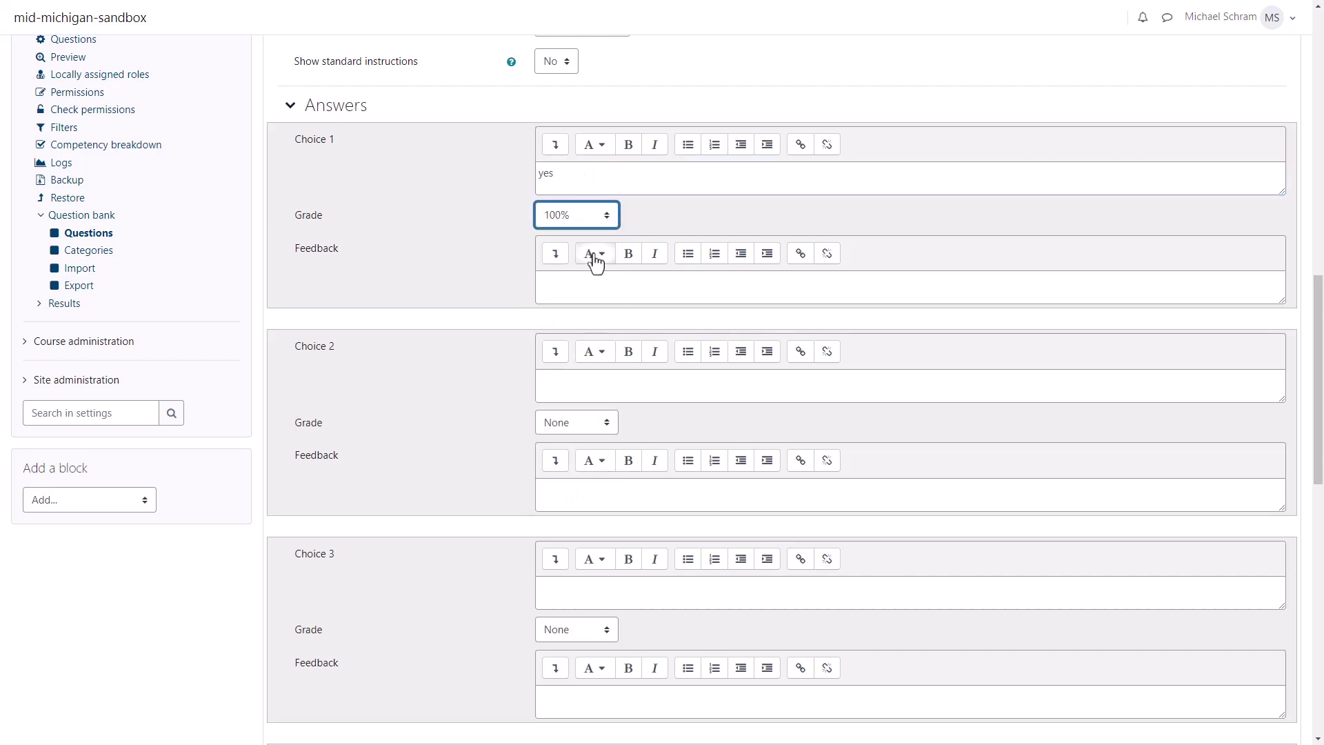
{"action": "left_click", "coordinate": [615, 387]}
{"action": "type", "text": "no"}
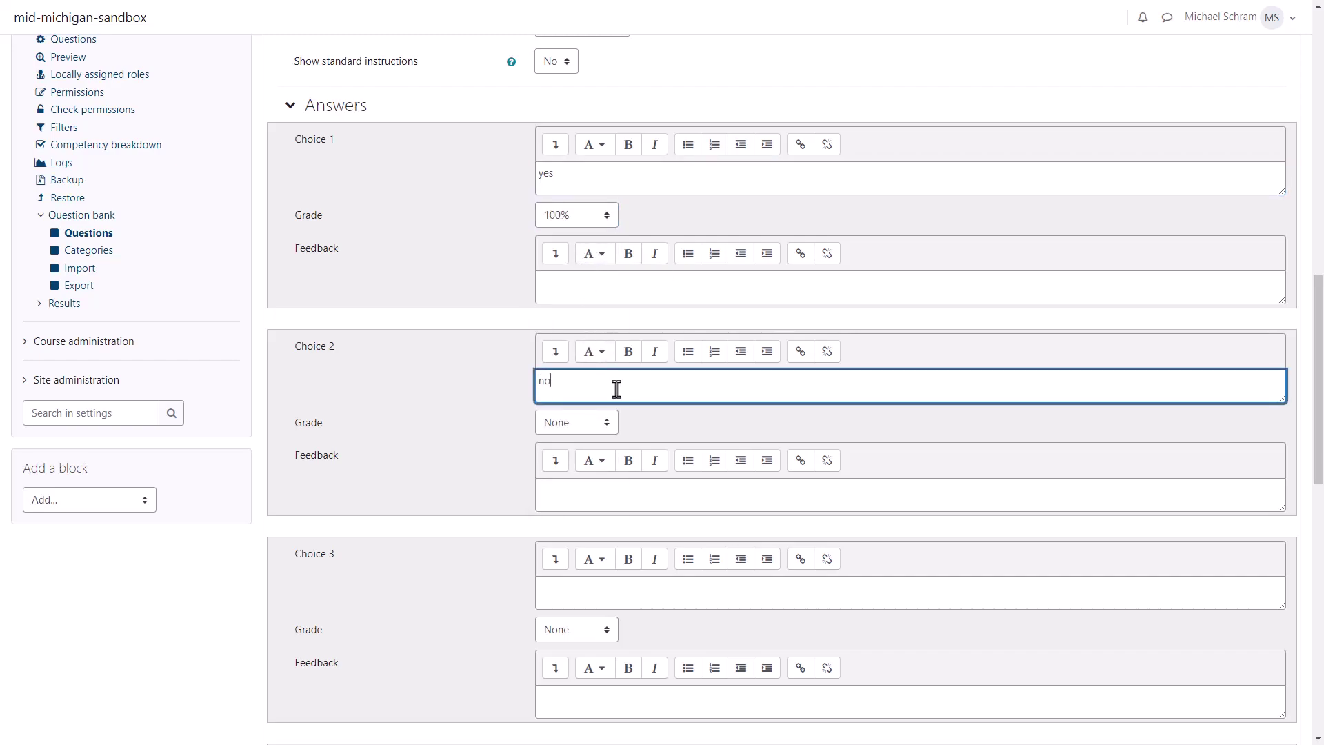
{"action": "left_click", "coordinate": [598, 422]}
{"action": "left_click", "coordinate": [566, 131]}
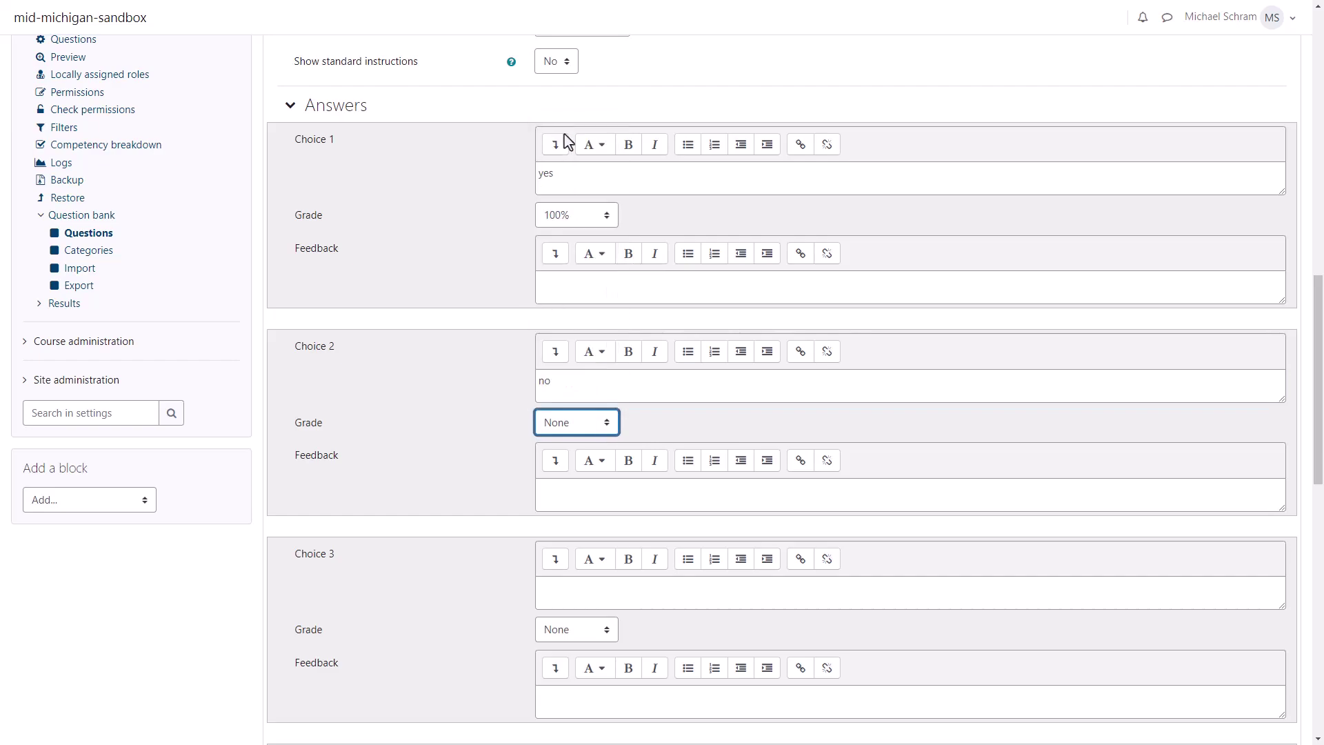
Add choice 'maybe so' worth 50% with feedback 'So close!'
{"action": "left_click", "coordinate": [591, 641]}
{"action": "type", "text": "maybe so"}
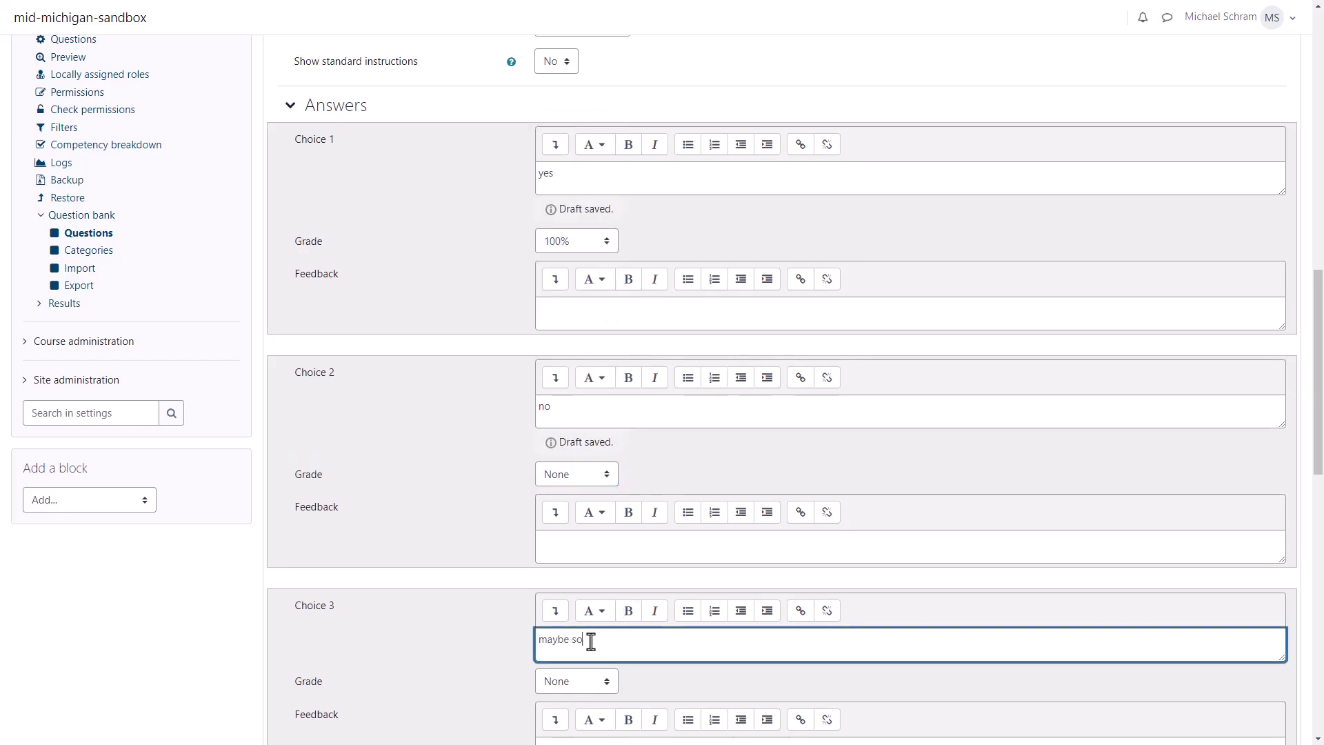
{"action": "left_click", "coordinate": [607, 681]}
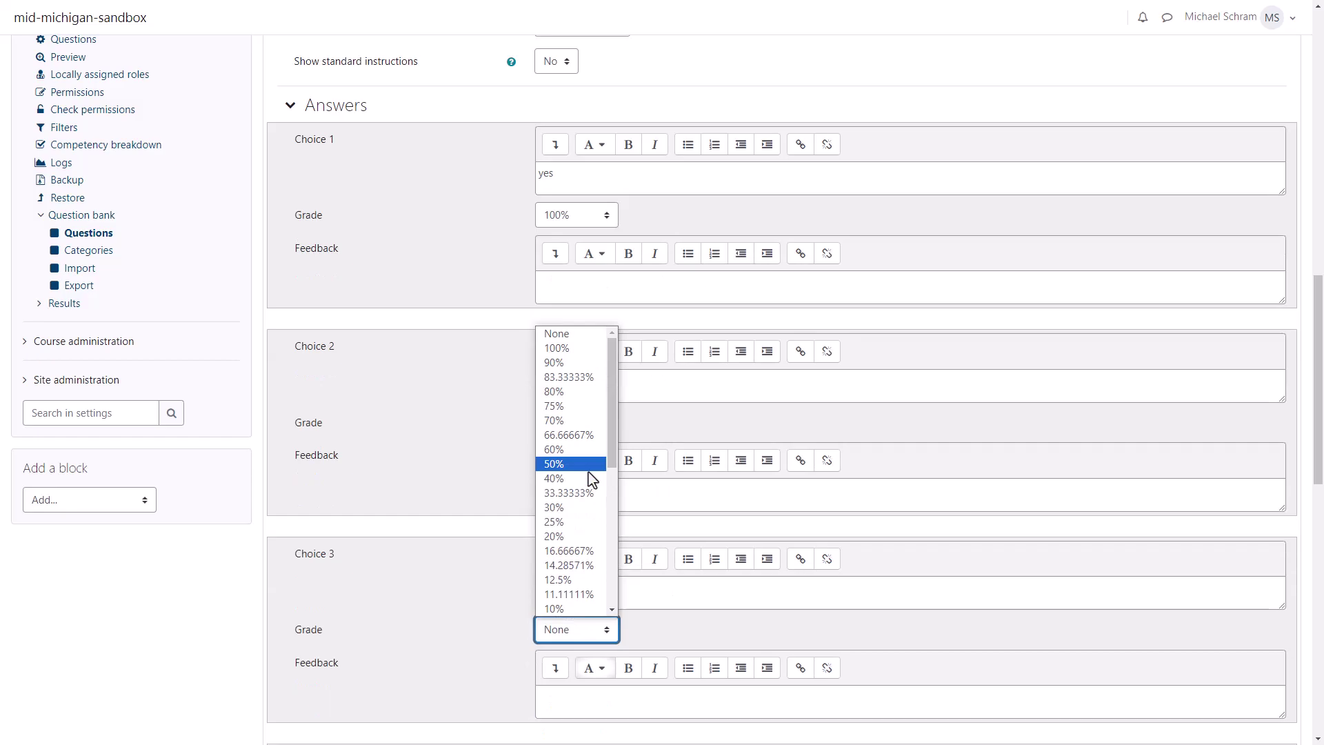
{"action": "left_click", "coordinate": [572, 464]}
{"action": "scroll", "coordinate": [582, 520], "scroll_direction": "down", "scroll_amount": 10}
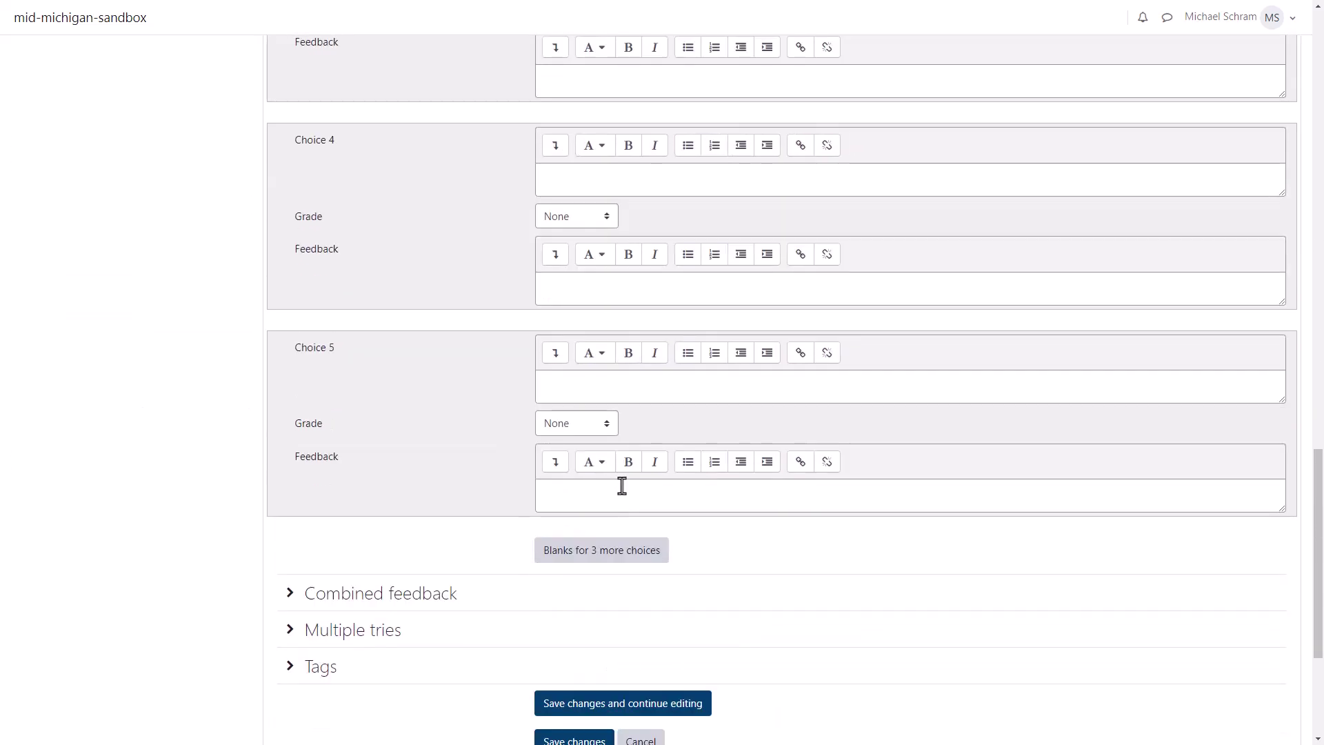
{"action": "scroll", "coordinate": [624, 486], "scroll_direction": "up", "scroll_amount": 5}
{"action": "left_click", "coordinate": [628, 435]}
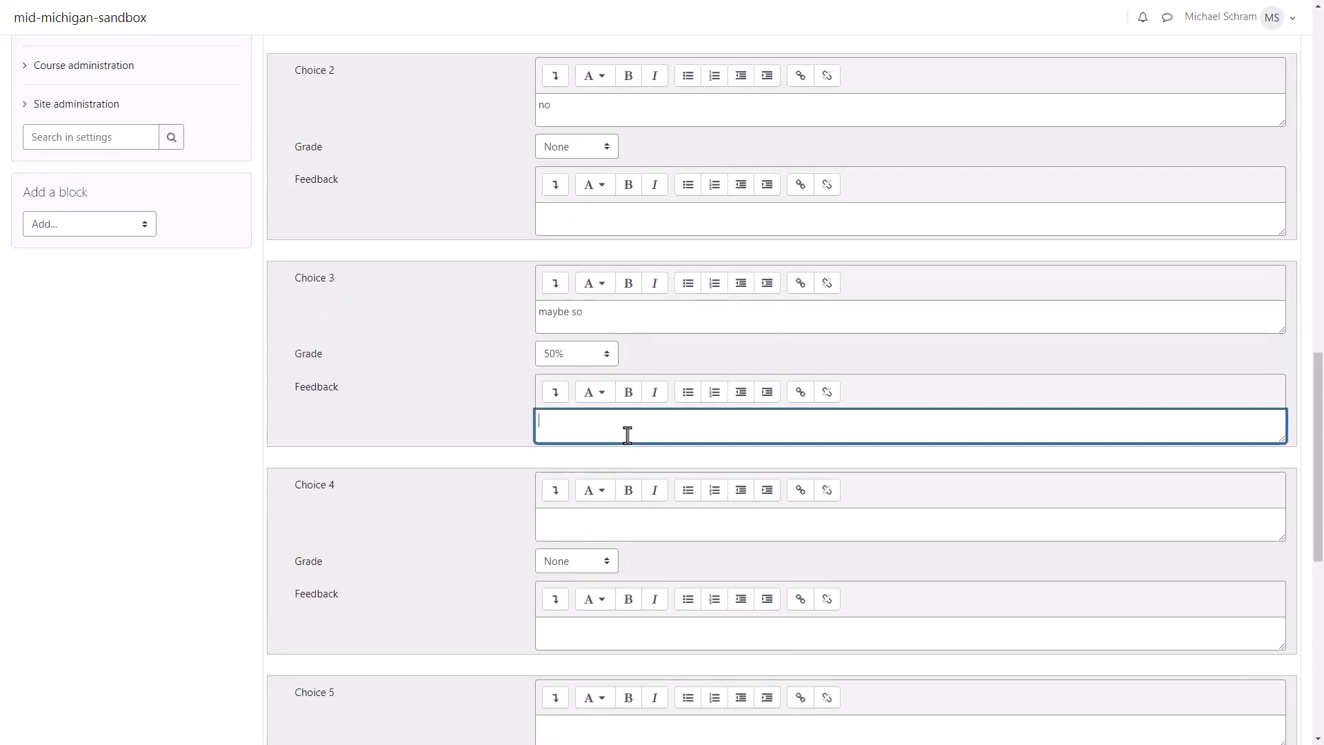
{"action": "type", "text": "So close!"}
Add blanks for 3 more answer choices
{"action": "scroll", "coordinate": [376, 411], "scroll_direction": "down", "scroll_amount": 4}
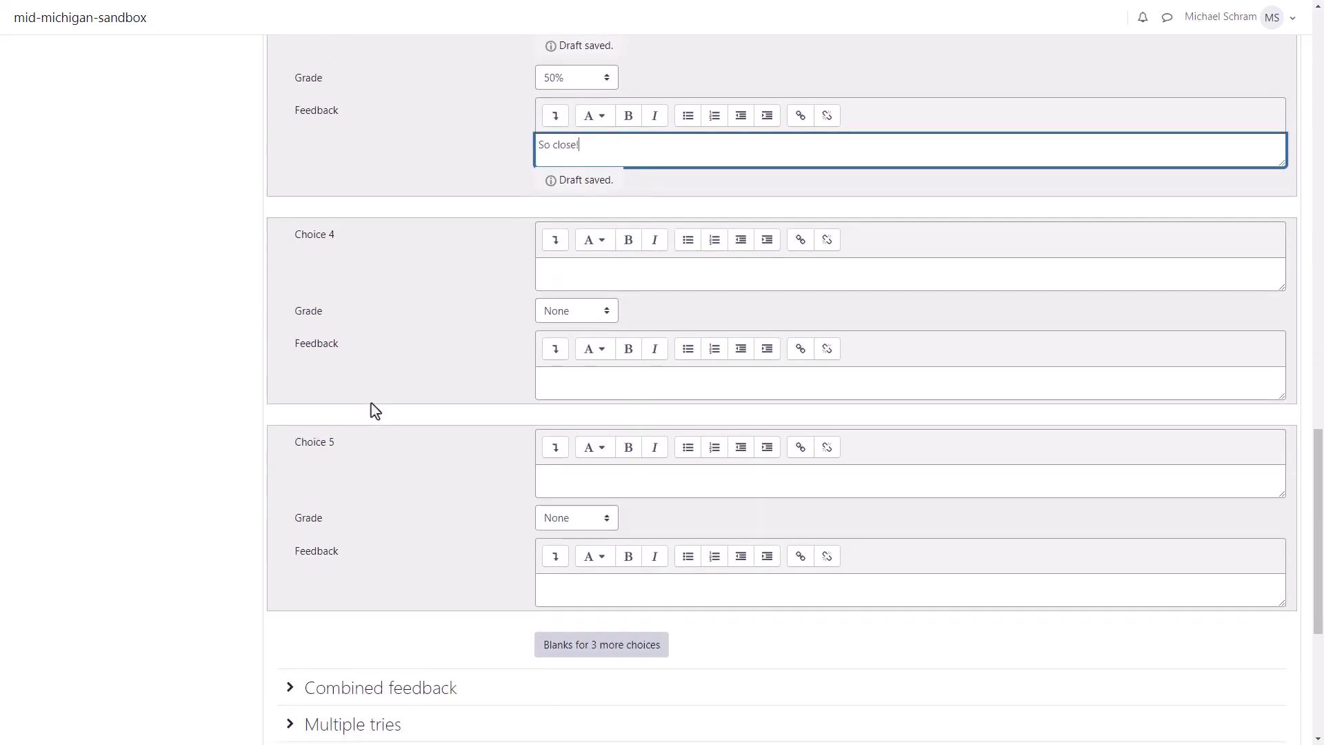
{"action": "scroll", "coordinate": [375, 411], "scroll_direction": "down", "scroll_amount": 3}
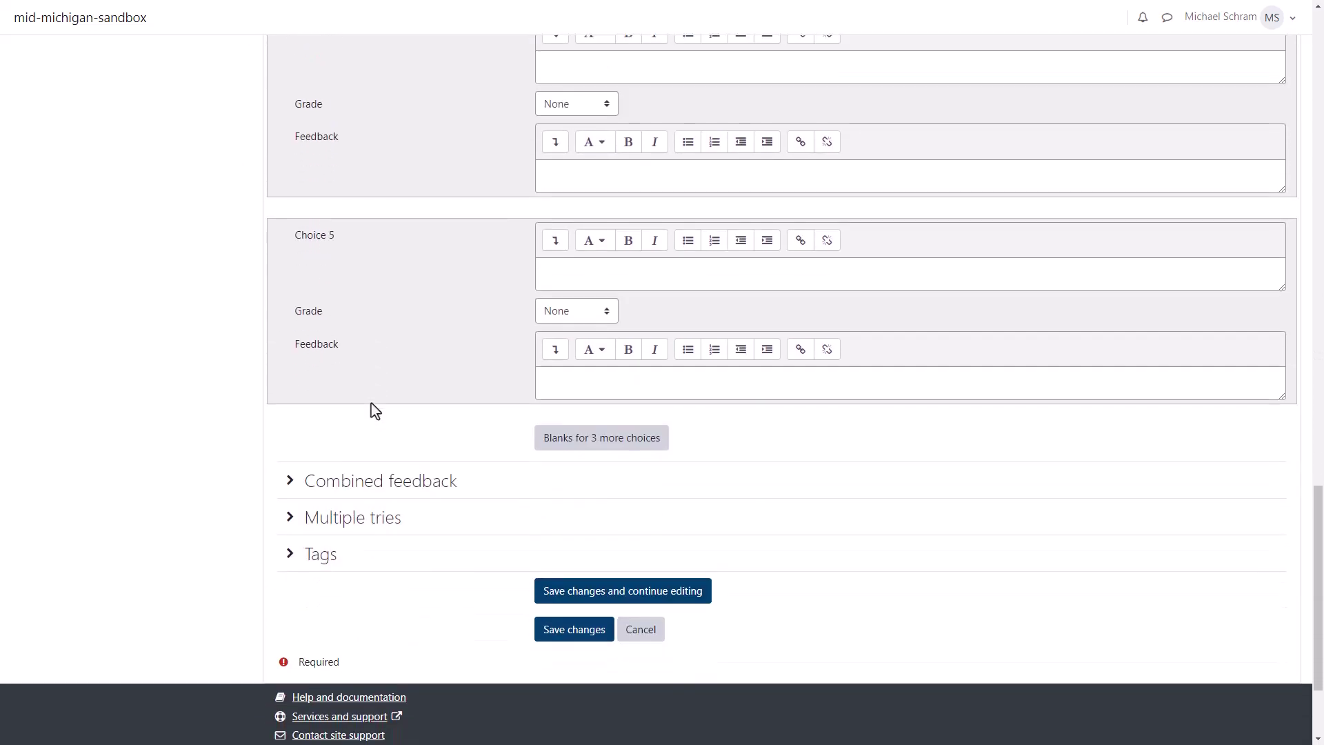
{"action": "left_click", "coordinate": [631, 449]}
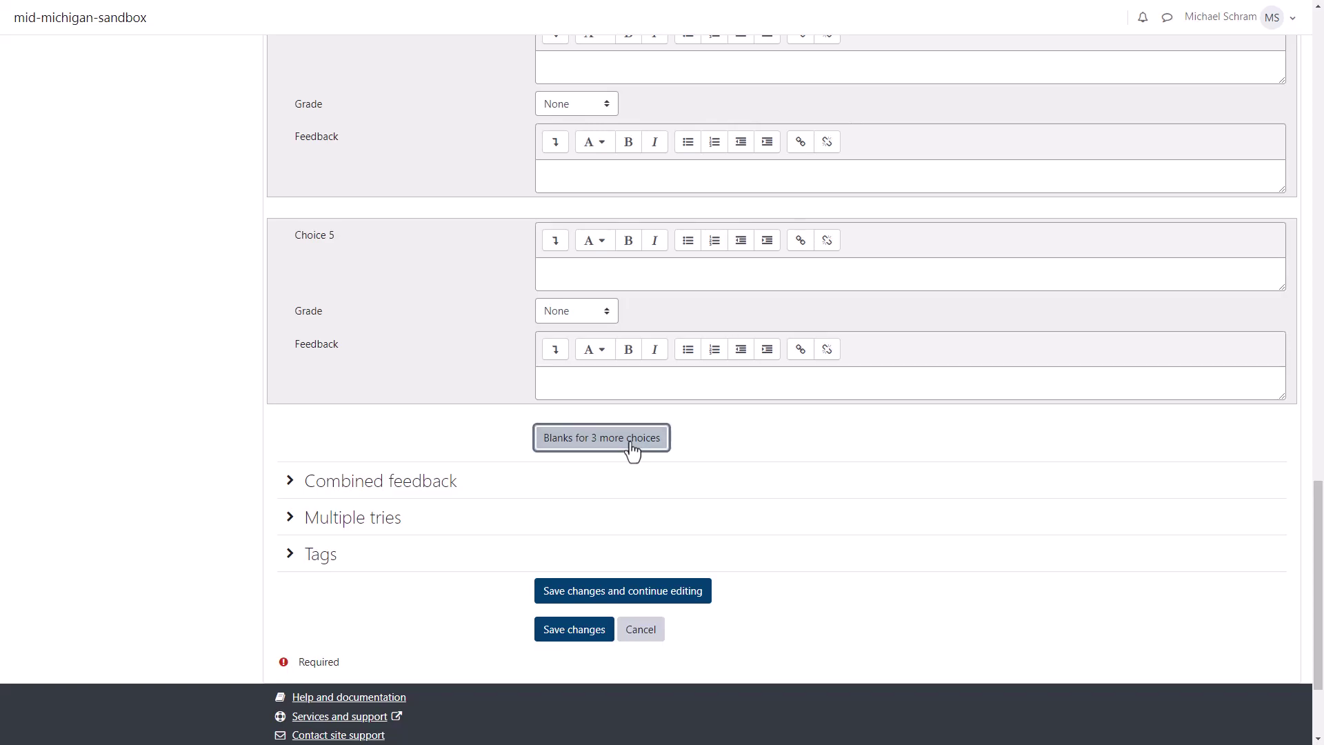
{"action": "scroll", "coordinate": [631, 441], "scroll_direction": "down", "scroll_amount": 20}
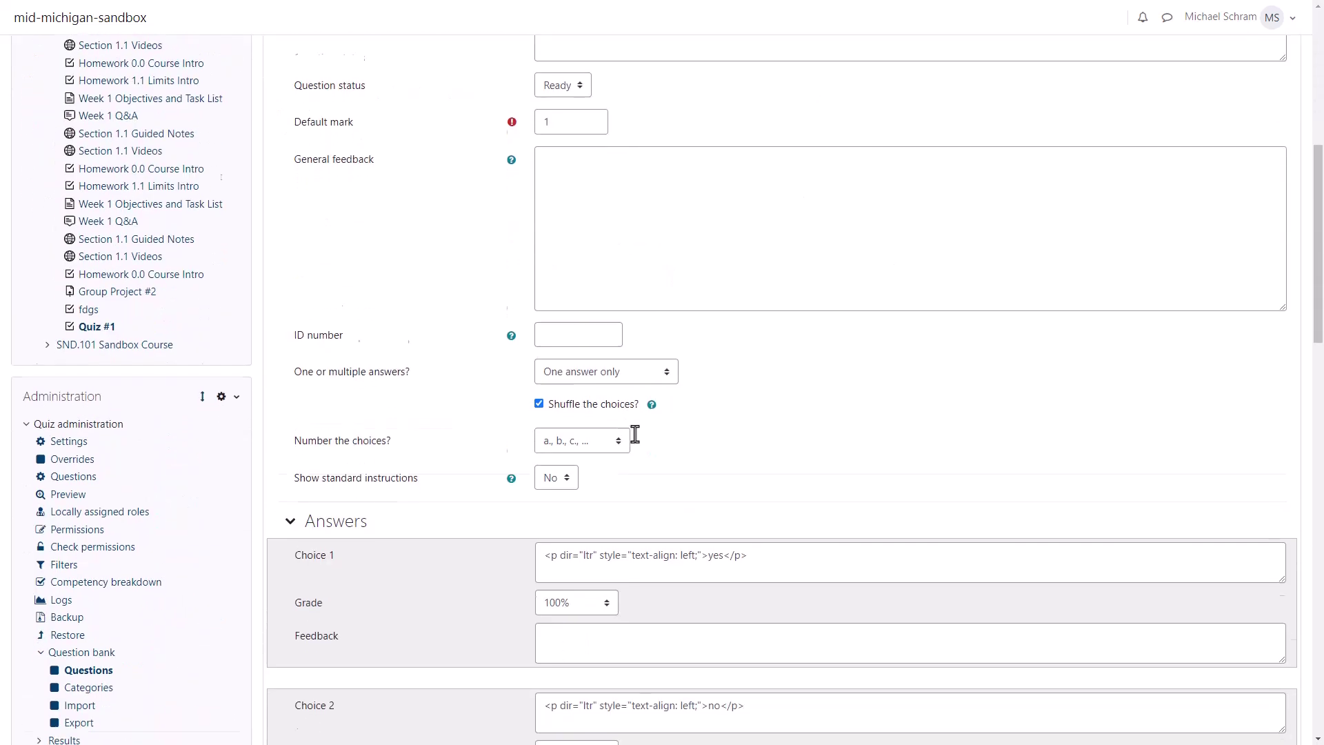
{"action": "scroll", "coordinate": [654, 407], "scroll_direction": "down", "scroll_amount": 6}
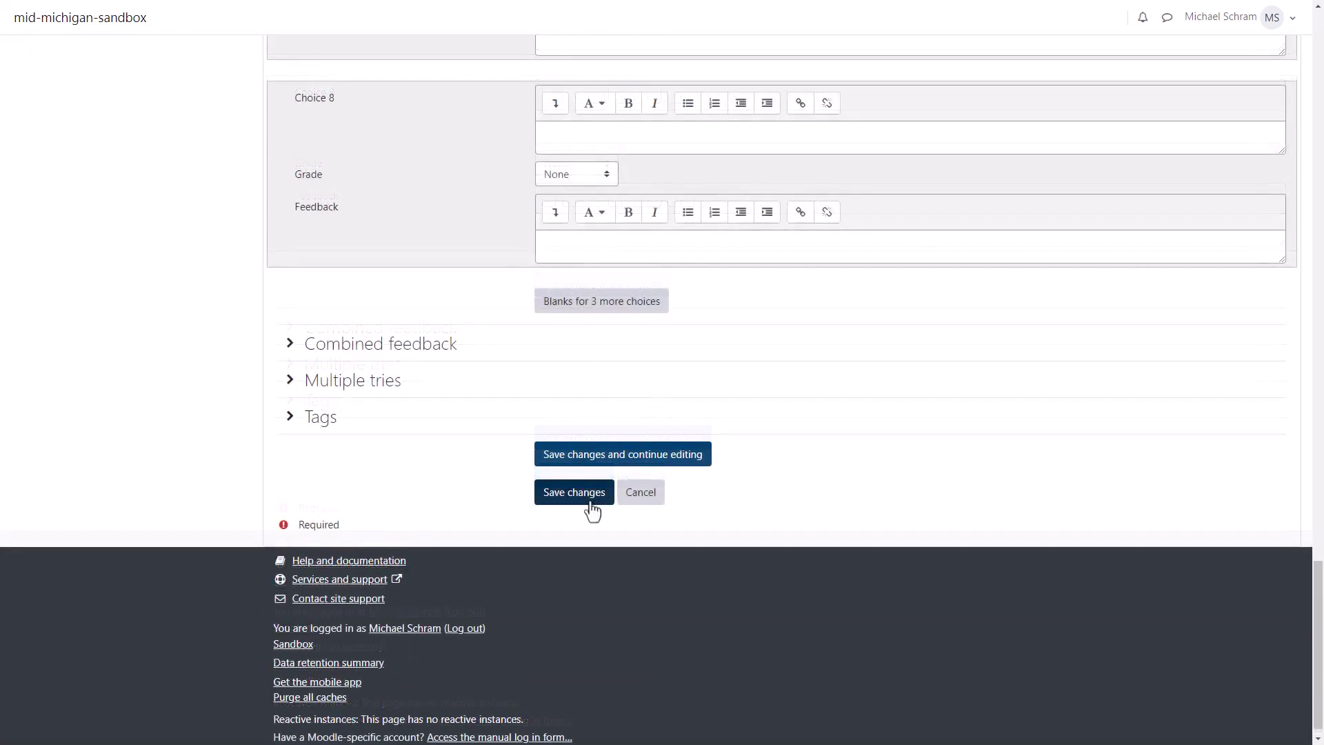
Save the question, enable shuffling, and repaginate Quiz #1 to 1 question per page
{"action": "left_click", "coordinate": [592, 502]}
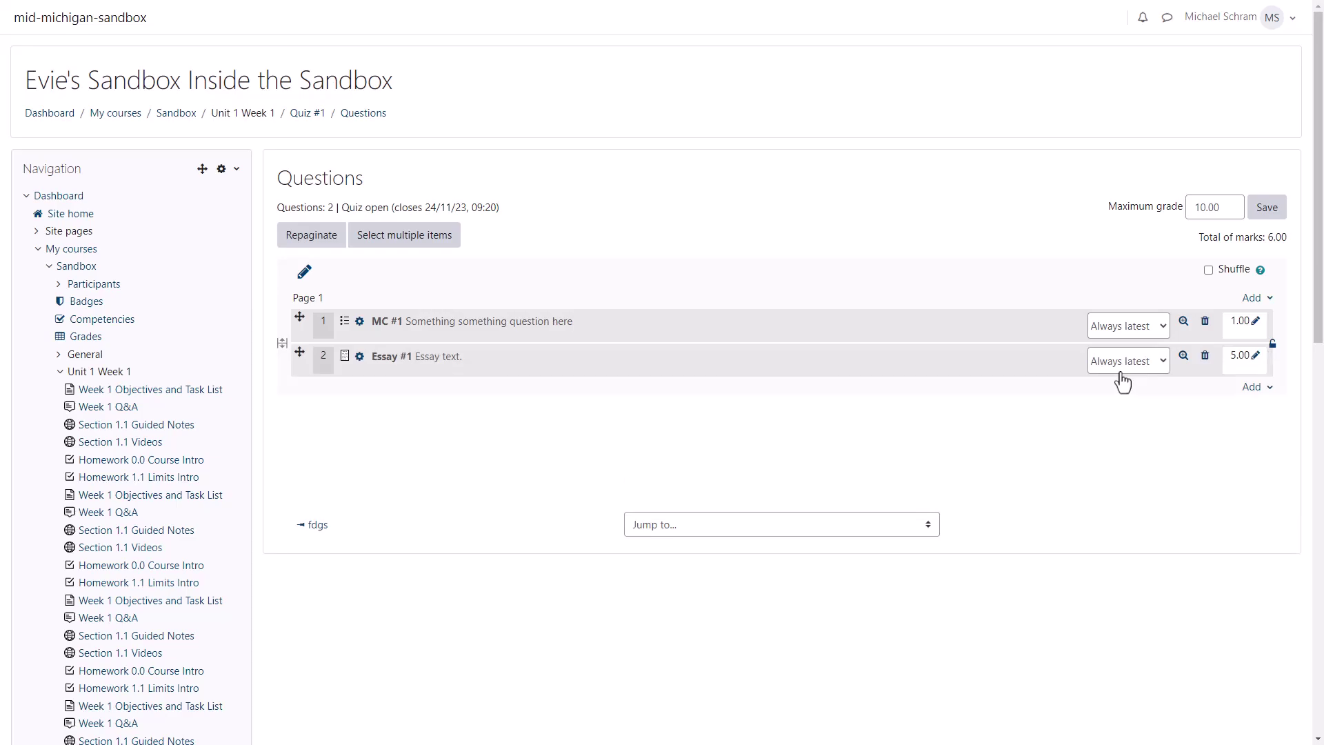
{"action": "left_click", "coordinate": [1208, 270]}
{"action": "left_click", "coordinate": [298, 235]}
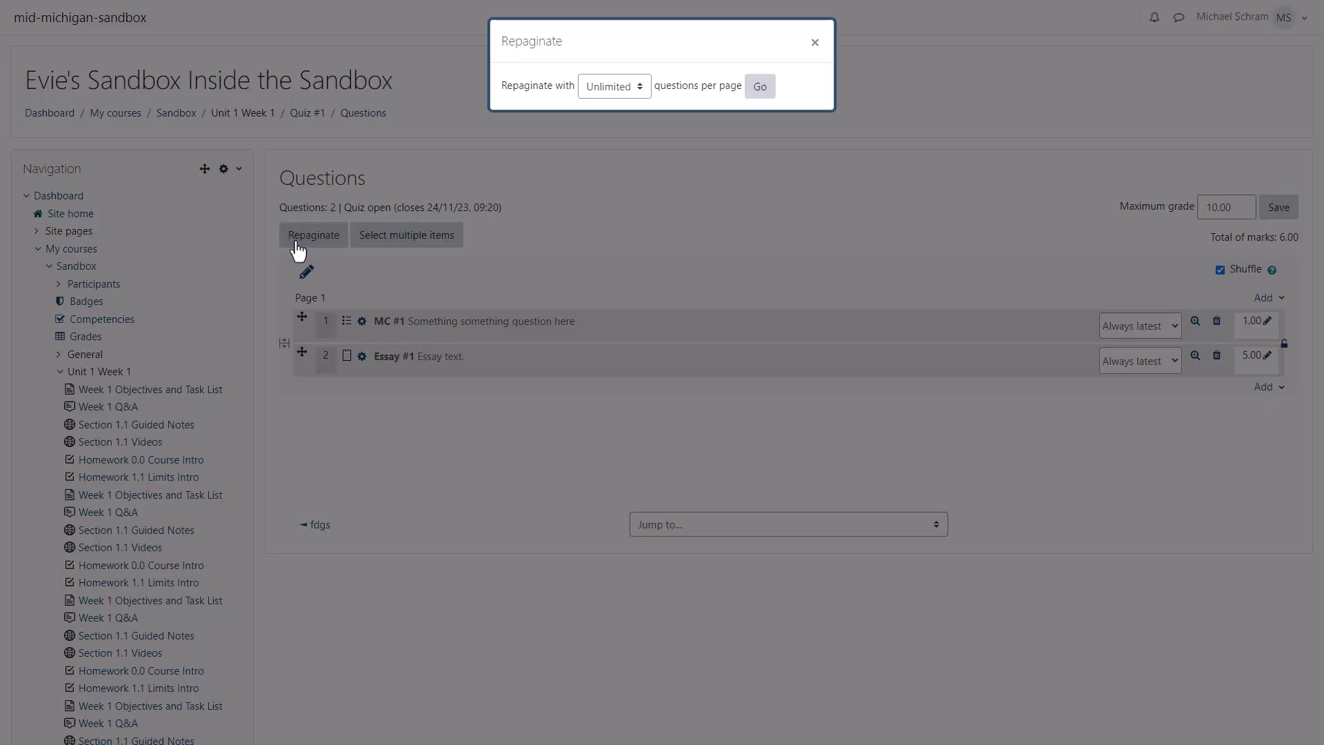
{"action": "left_click", "coordinate": [643, 87]}
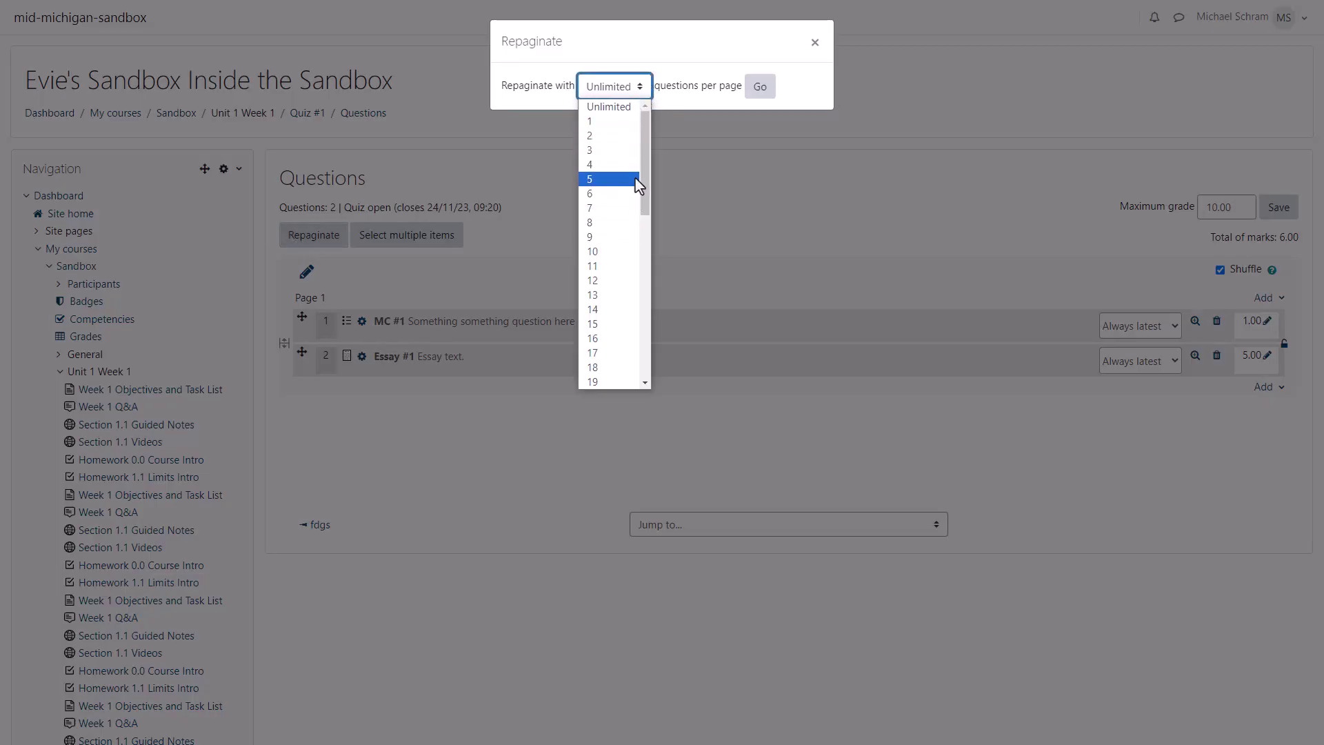
{"action": "left_click", "coordinate": [611, 122]}
{"action": "left_click", "coordinate": [759, 88]}
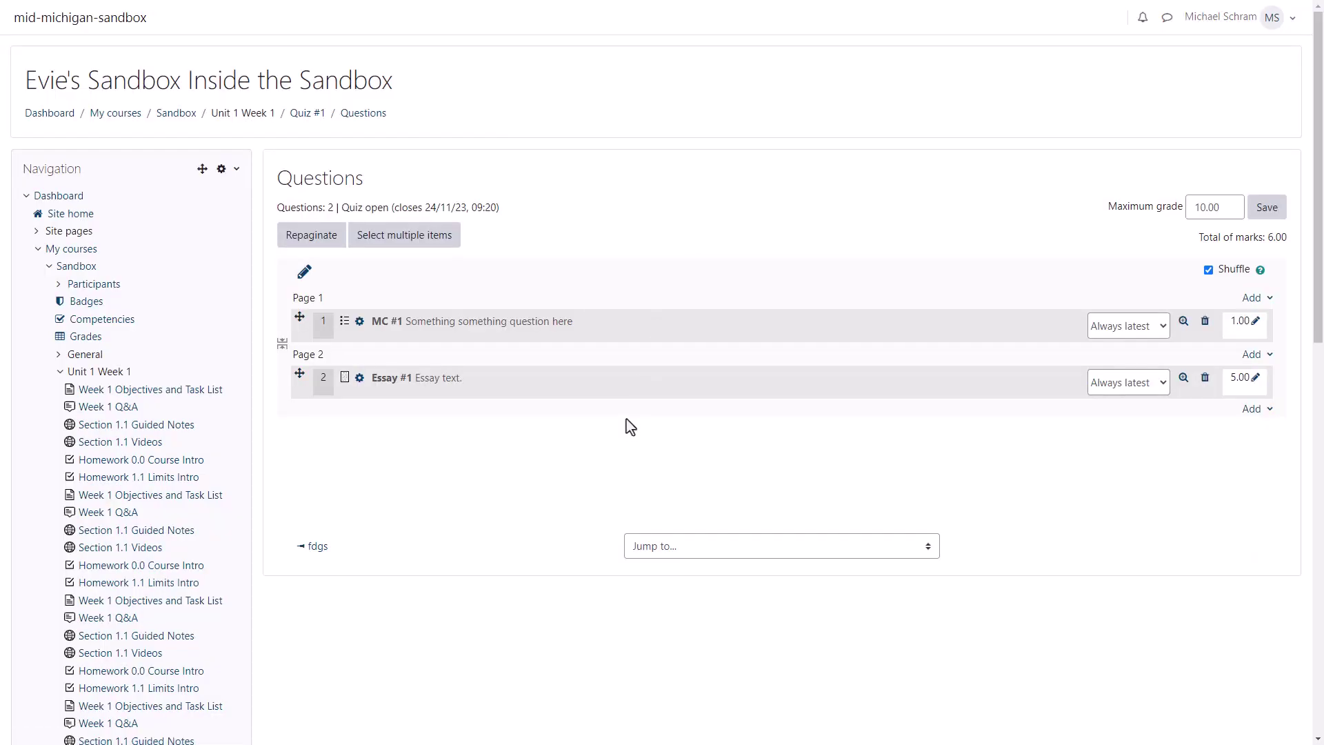
Move MC #1 below Essay #1, put it back on its own page, and set Essay #1's mark to 9
{"action": "mouse_move", "coordinate": [300, 316]}
{"action": "left_mouse_down"}
{"action": "mouse_move", "coordinate": [304, 392]}
{"action": "mouse_move", "coordinate": [302, 314]}
{"action": "left_mouse_up"}
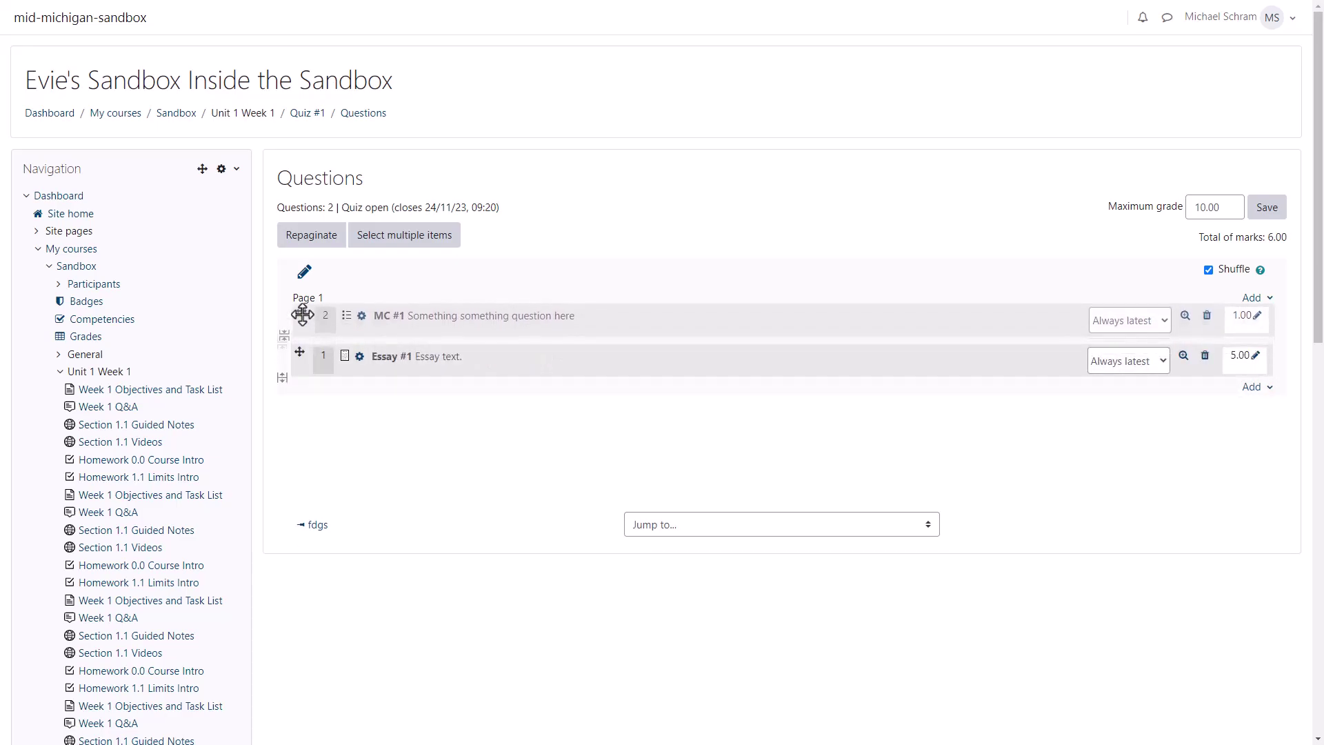
{"action": "left_click", "coordinate": [283, 338]}
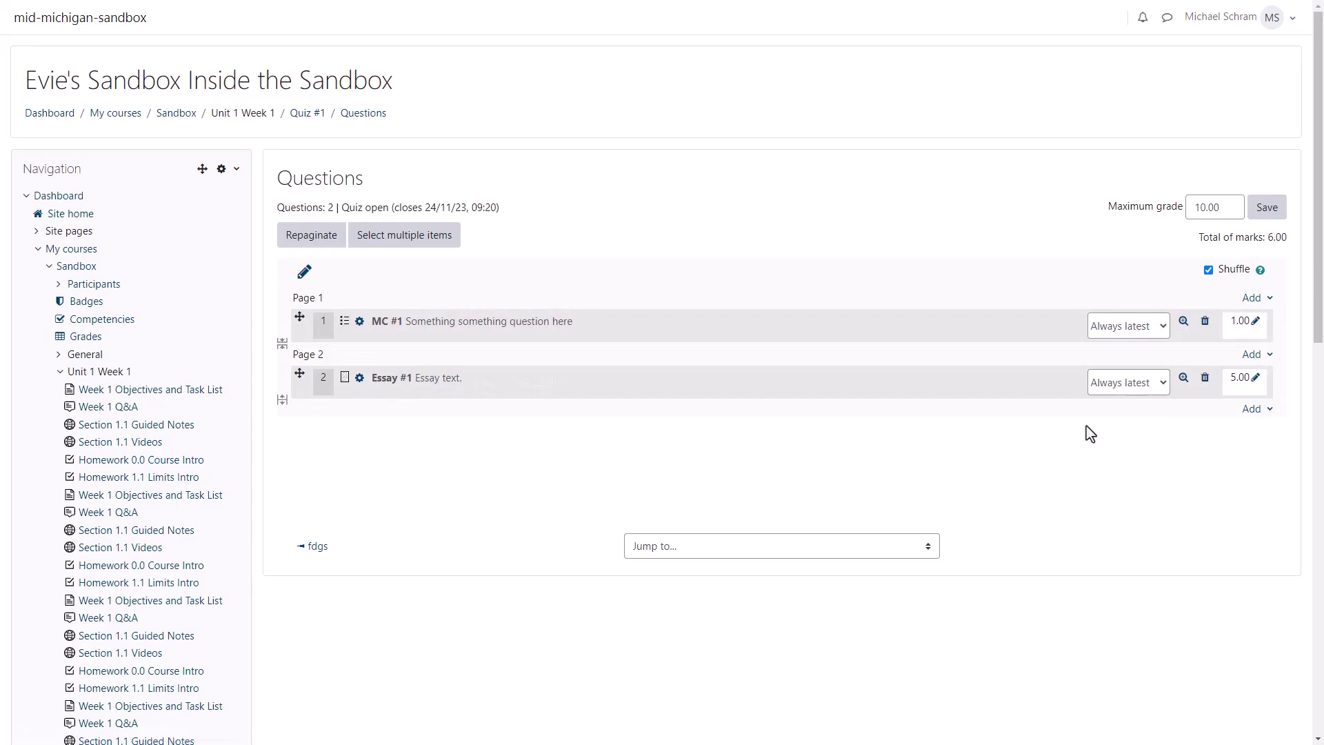
{"action": "left_click", "coordinate": [1255, 379]}
{"action": "left_click", "coordinate": [1222, 448]}
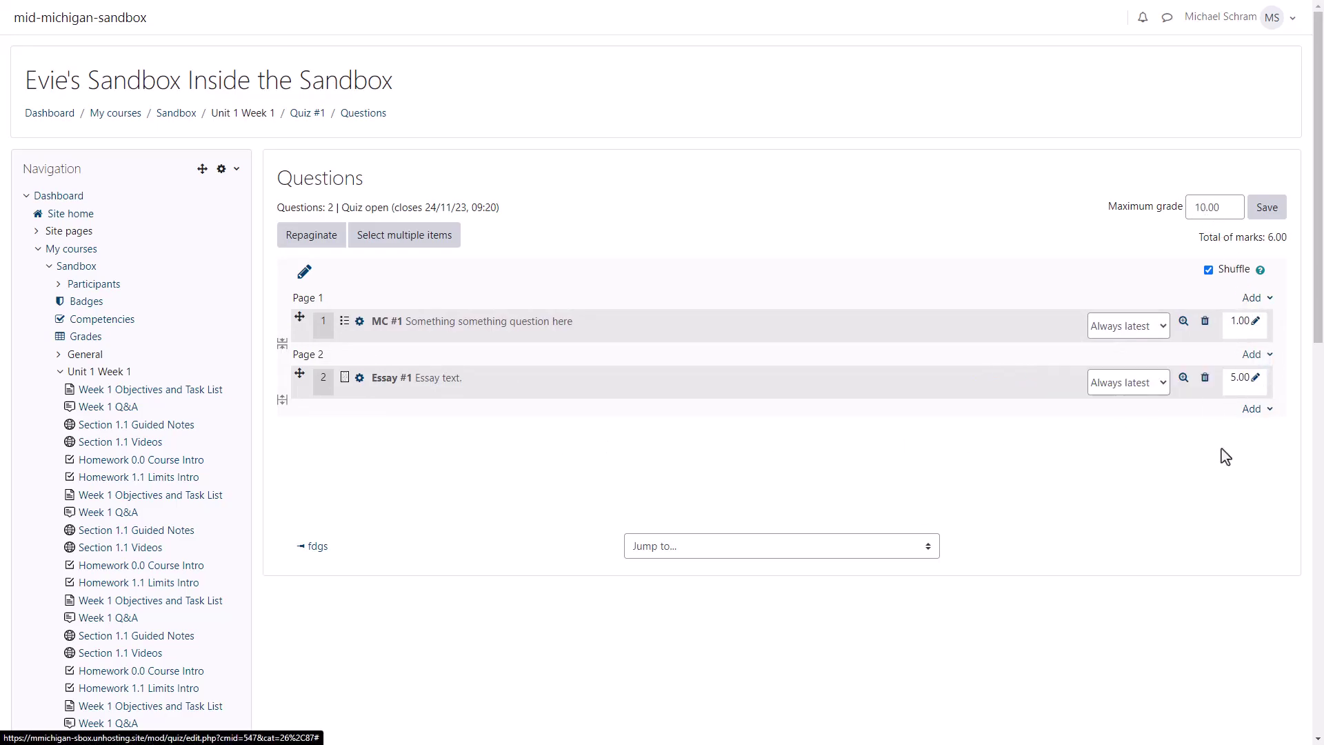
{"action": "left_click", "coordinate": [1254, 380]}
{"action": "type", "text": "9"}
{"action": "key", "text": "Return"}
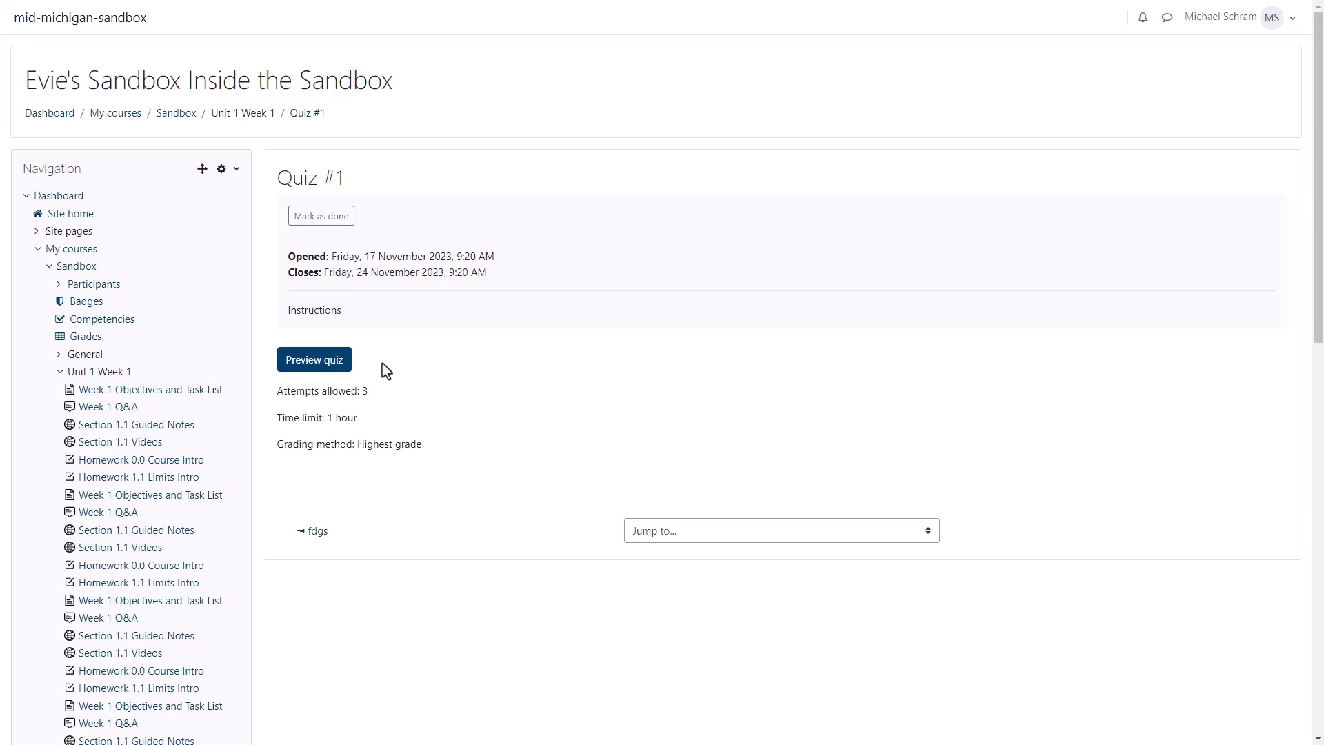
Go to Quiz #1's Questions page via Quiz administration in the Administration block
{"action": "scroll", "coordinate": [385, 370], "scroll_direction": "down", "scroll_amount": 10}
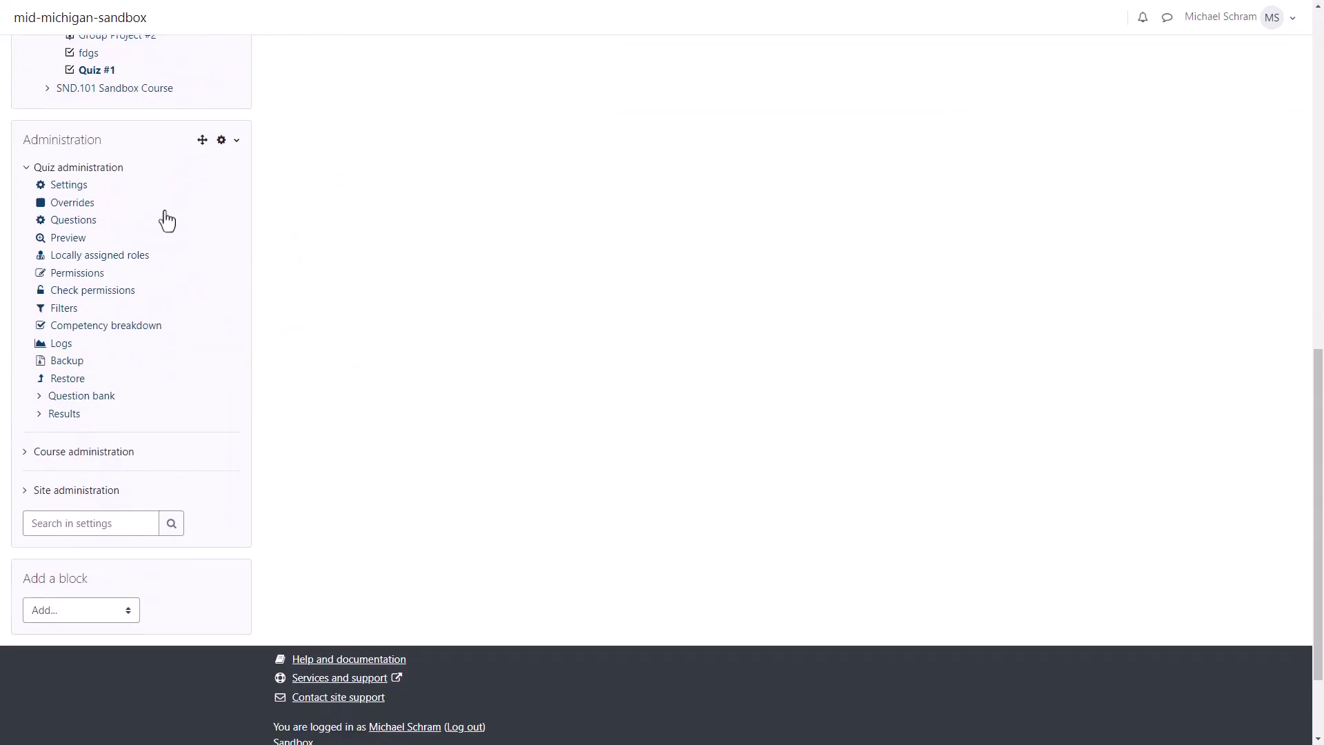
{"action": "left_click", "coordinate": [75, 222]}
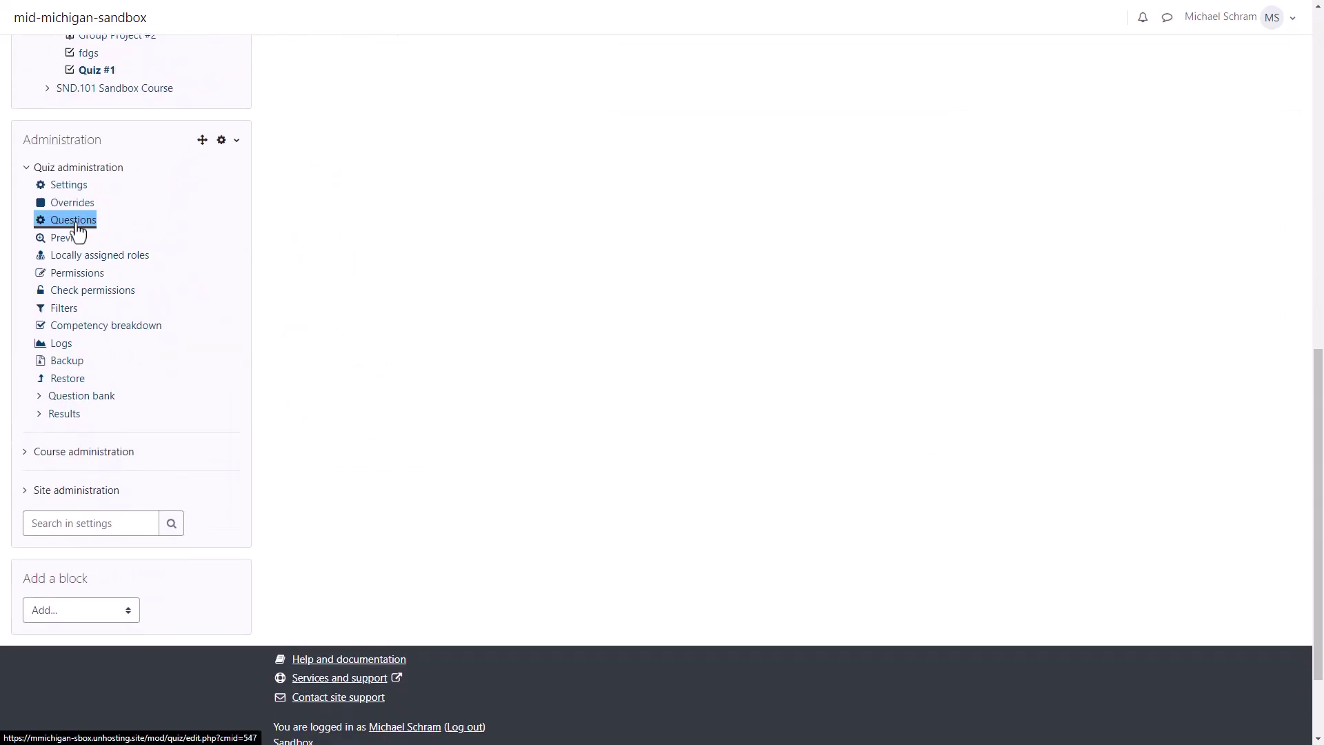